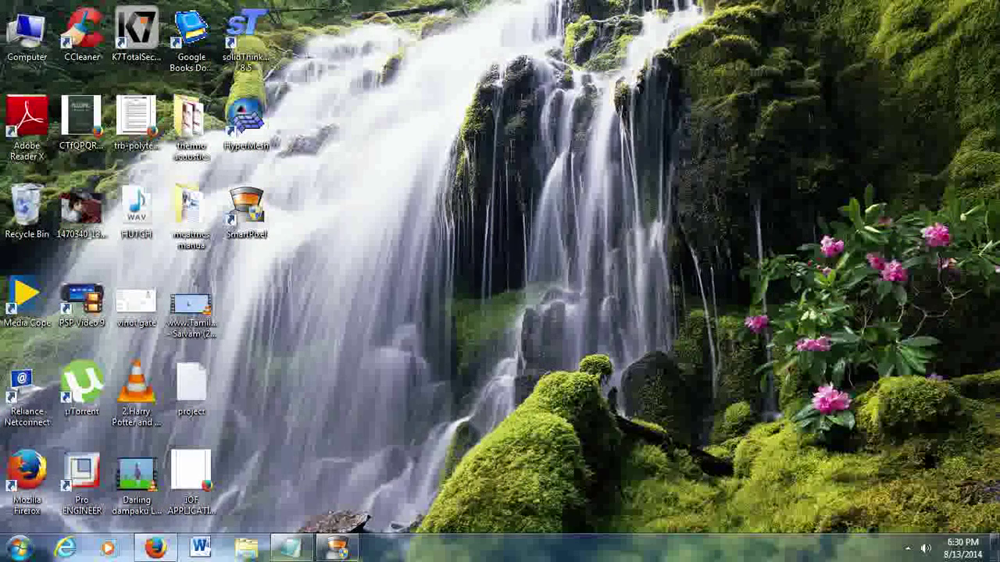
Add the line "TODAY I AM GOING TO SHOW YOU HOW TO CREATE YOUR OWN .COM BLOG FRIENDS." to the open Notepad note.
left_click(290, 546)
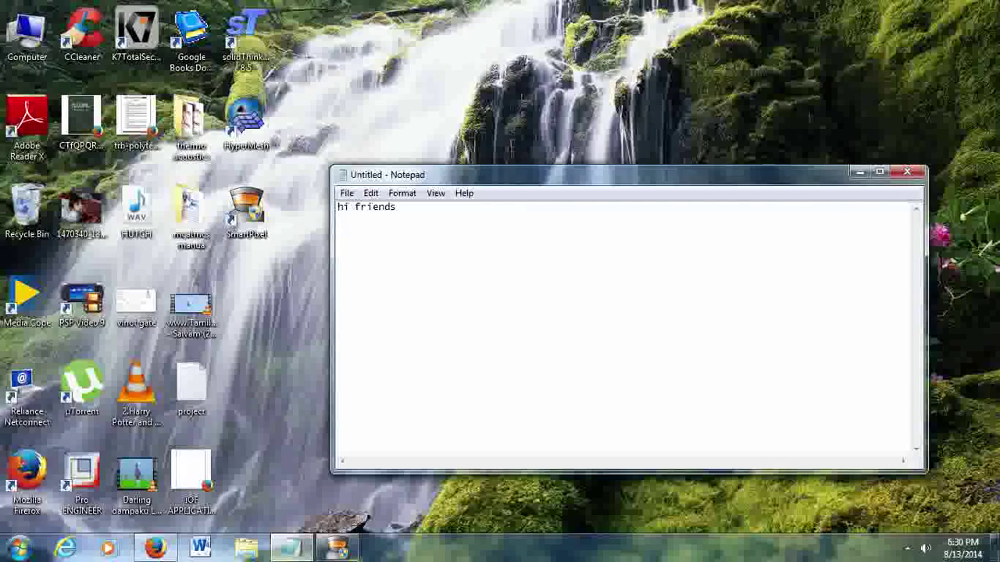
key("Caps_Lock")
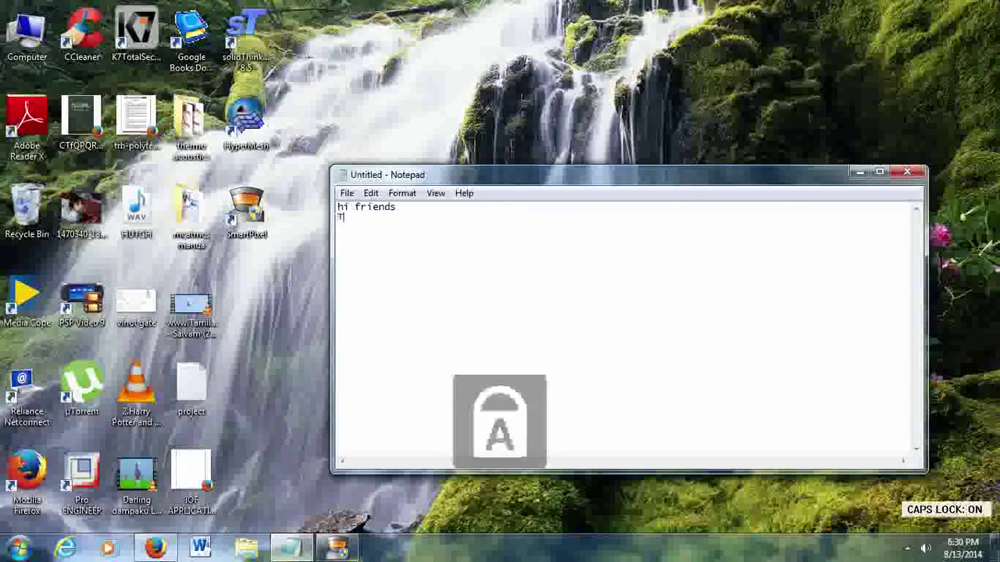
type("TOD")
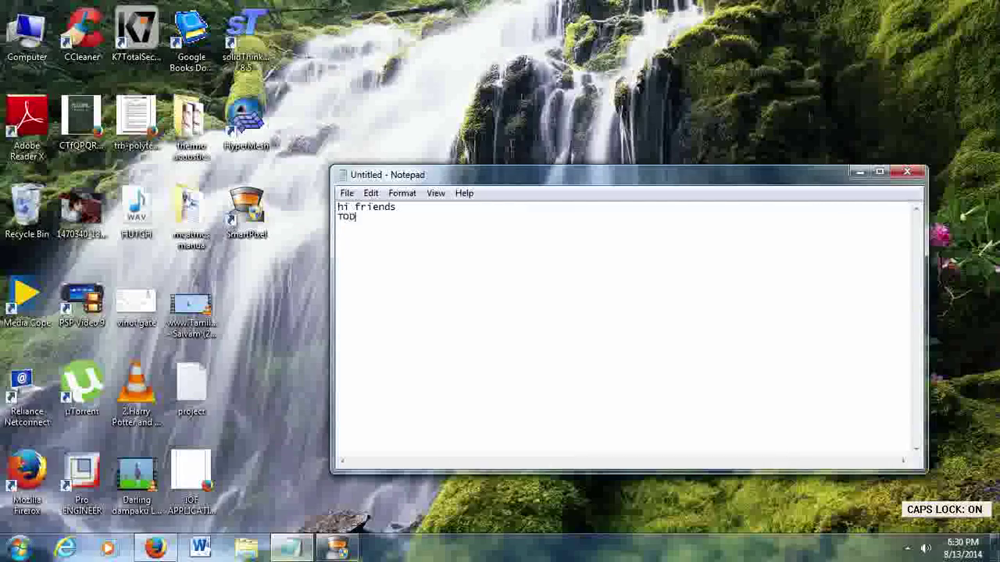
type("AY I A")
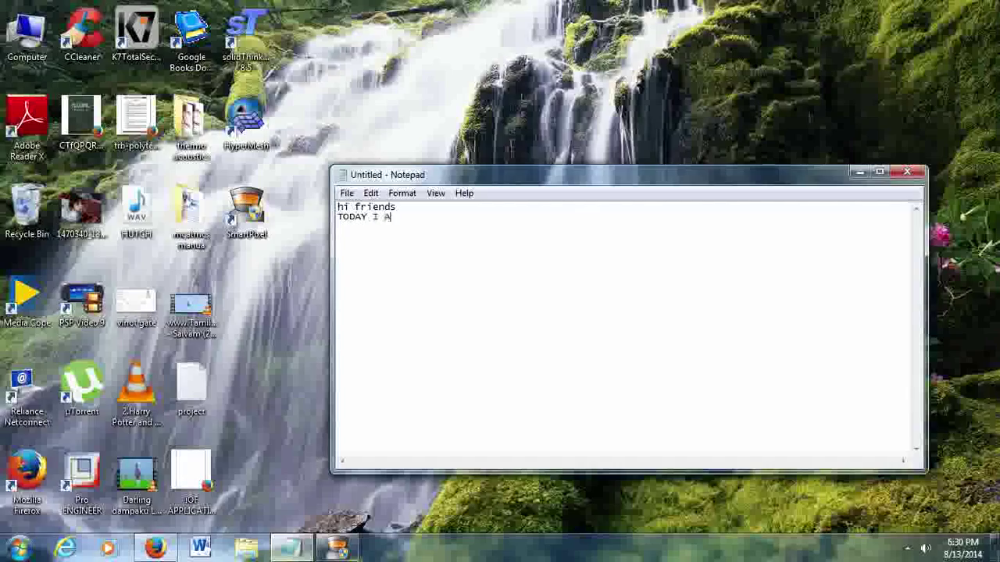
type("M GOING TO SHOW YO")
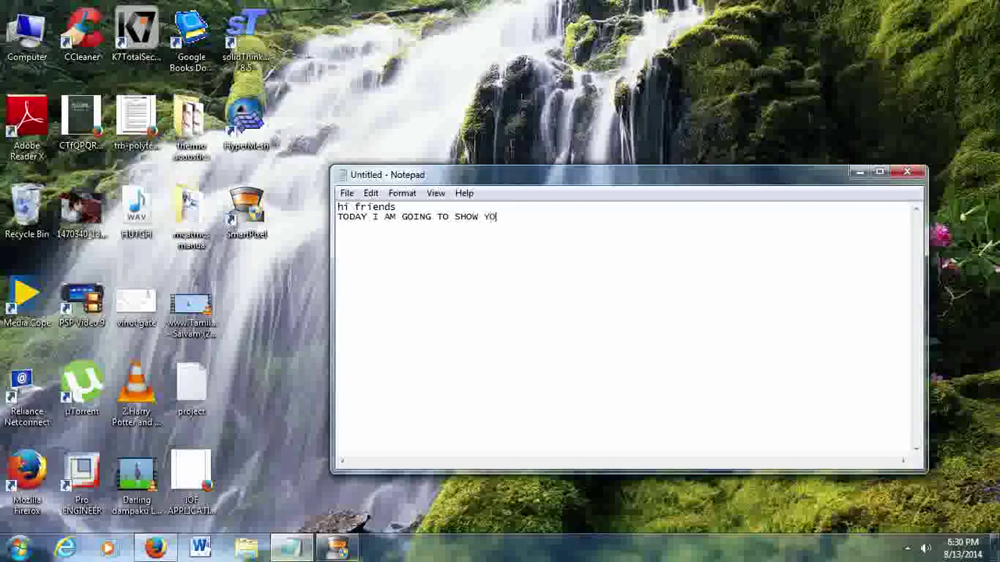
type("U HOW TO VREATE")
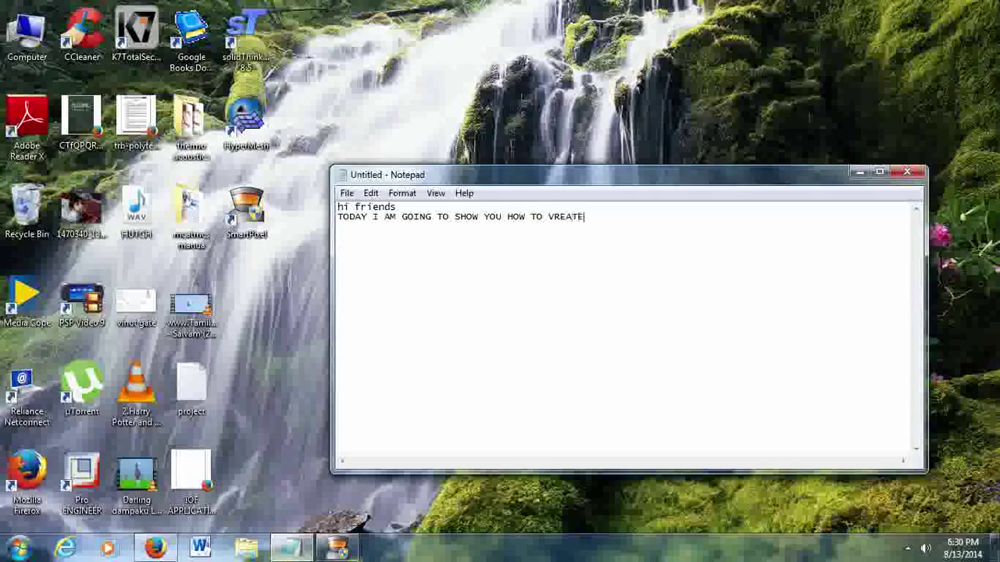
key("BackSpace")
key("BackSpace")
key("BackSpace")
key("BackSpace")
key("BackSpace")
key("BackSpace")
type("CREATE YOUR OWN .CO")
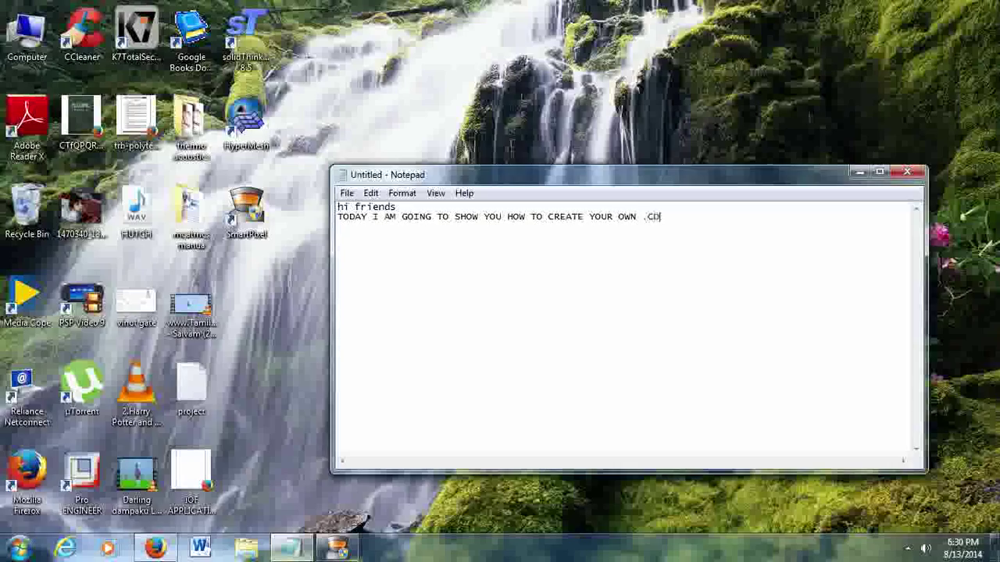
type("M BLOG FRIENDS.")
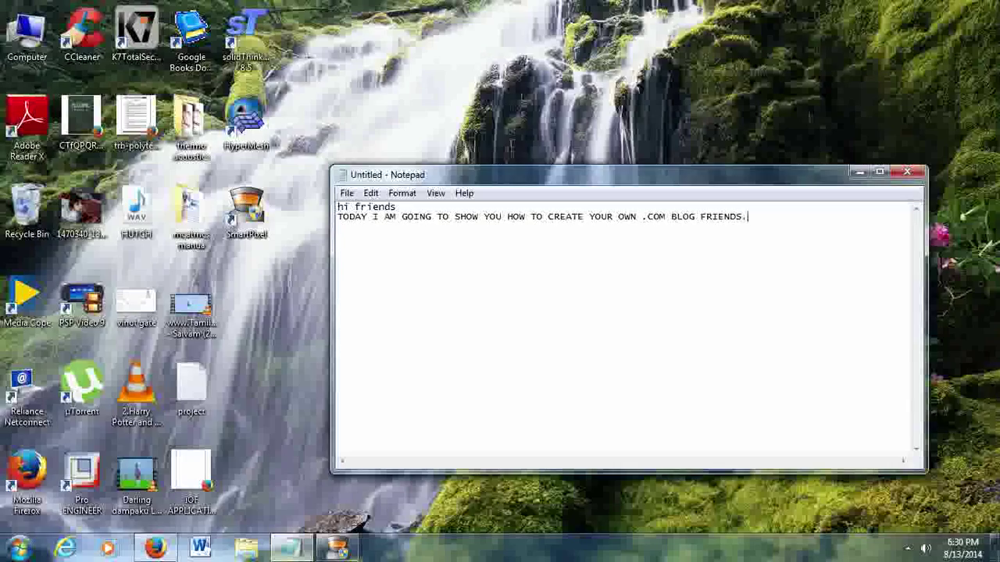
Erase all text in the Notepad note, including the "hi friends" line.
key("BackSpace")
key("BackSpace")
key("BackSpace")
key("BackSpace")
key("BackSpace")
key("BackSpace")
key("BackSpace")
key("BackSpace")
key("BackSpace")
key("BackSpace")
key("BackSpace")
key("BackSpace")
key("BackSpace")
key("BackSpace")
key("BackSpace")
key("BackSpace")
key("BackSpace")
key("BackSpace")
key("BackSpace")
key("BackSpace")
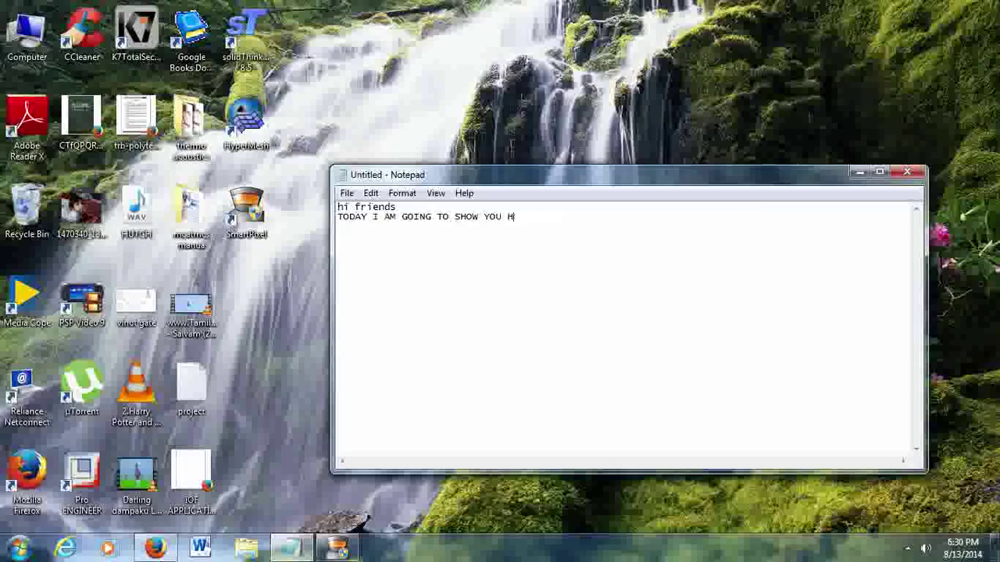
key("BackSpace")
key("BackSpace")
key("BackSpace")
key("BackSpace")
key("BackSpace")
key("BackSpace")
key("BackSpace")
key("BackSpace")
key("BackSpace")
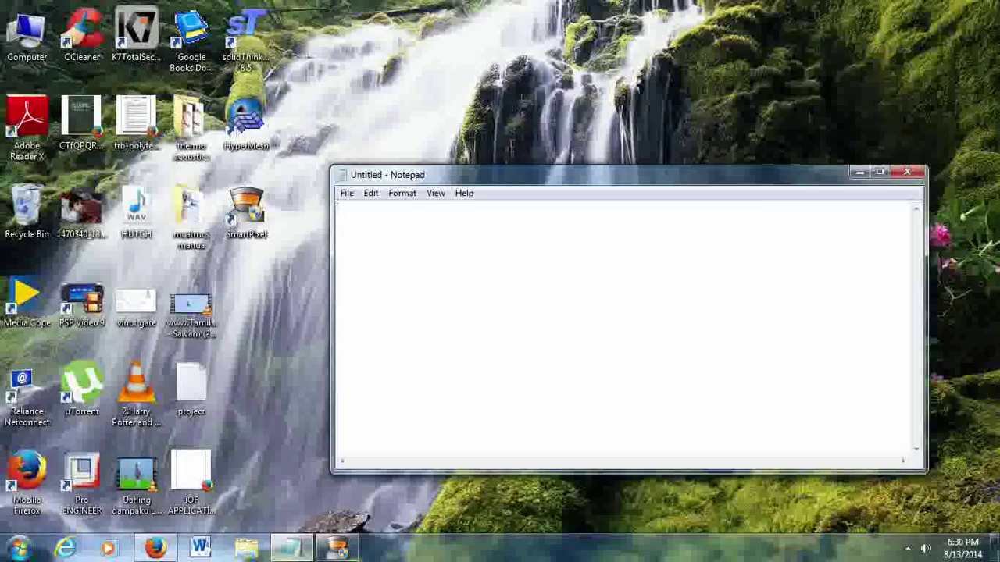
Write "FIRST GO TO YOUR GOOGLE HOMEPAGE." and "THEN SEARCH BY 'BLOG.COM'" on two lines of the note.
type("f")
type("FIR")
type("ST")
type(" GO TO Y")
type("OU")
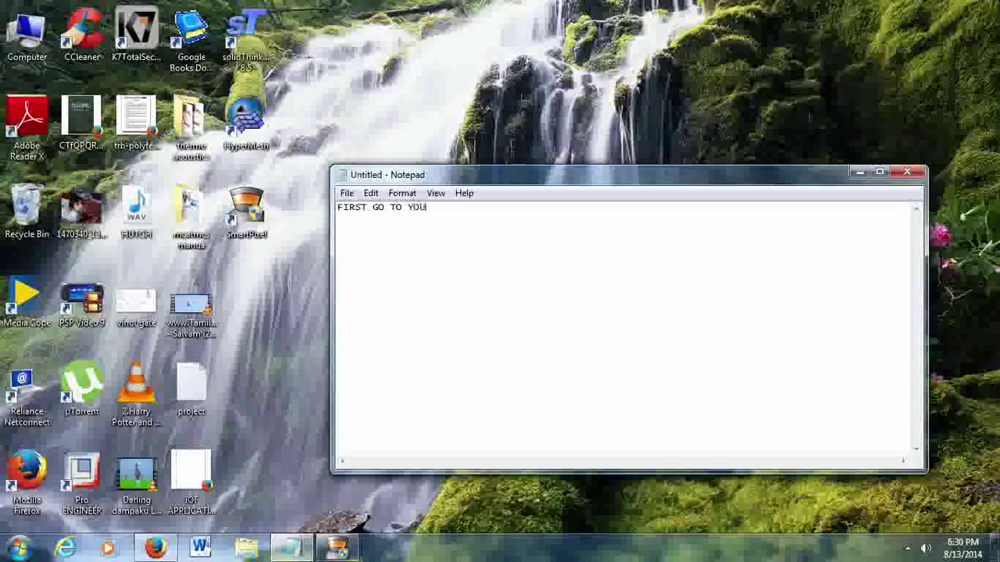
type("R GOOGLE HOME")
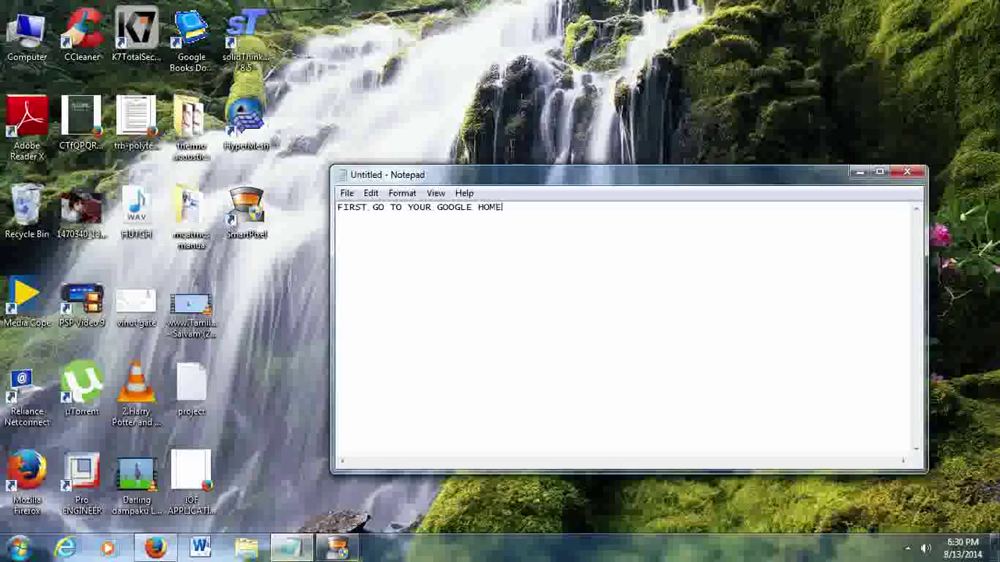
type("PAGE")
type("THEN")
type(" SEARCH")
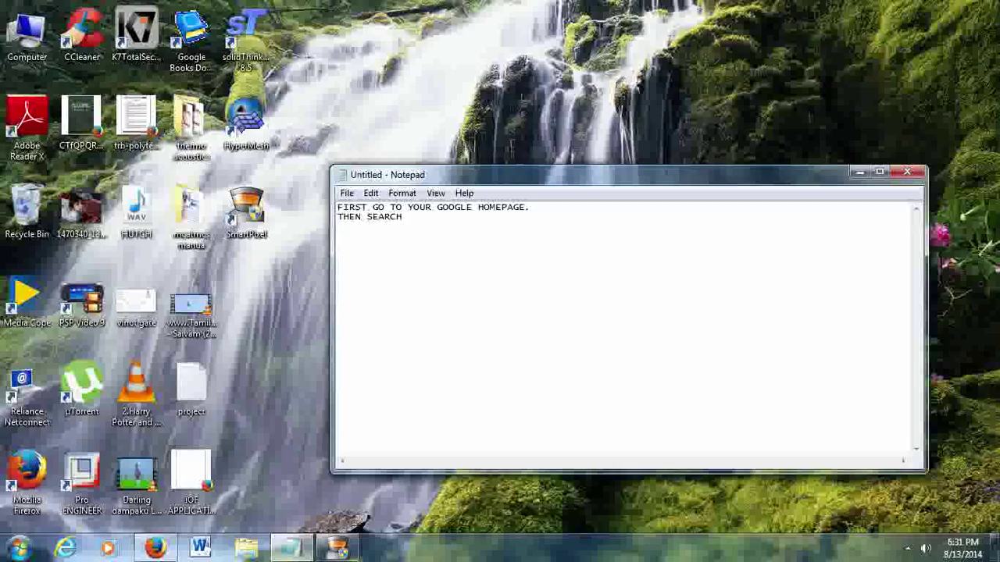
type(" BY BLOG.COM")
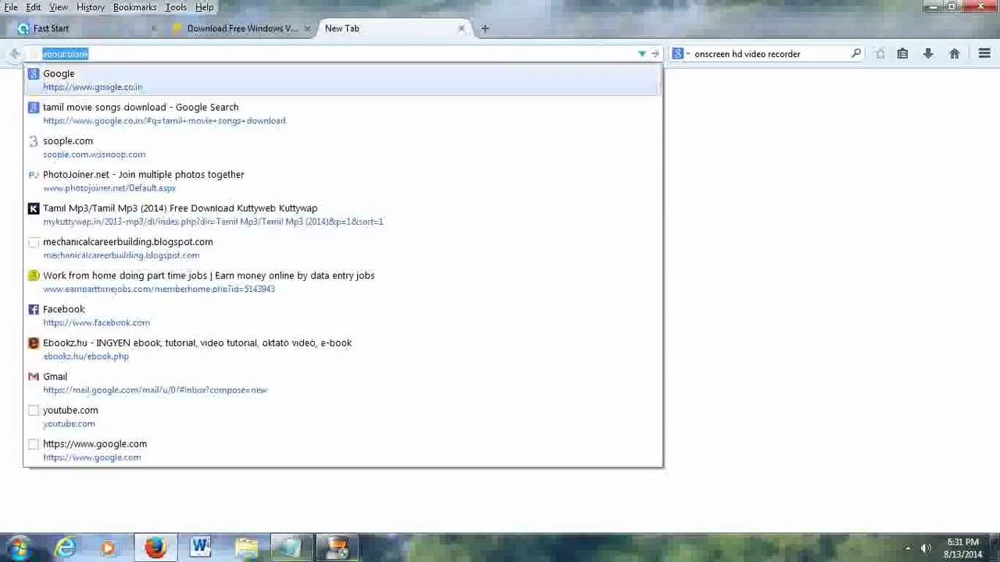
Switch to Firefox, load the Google homepage in the new tab and close the SmartPixel download tab.
key("Return")
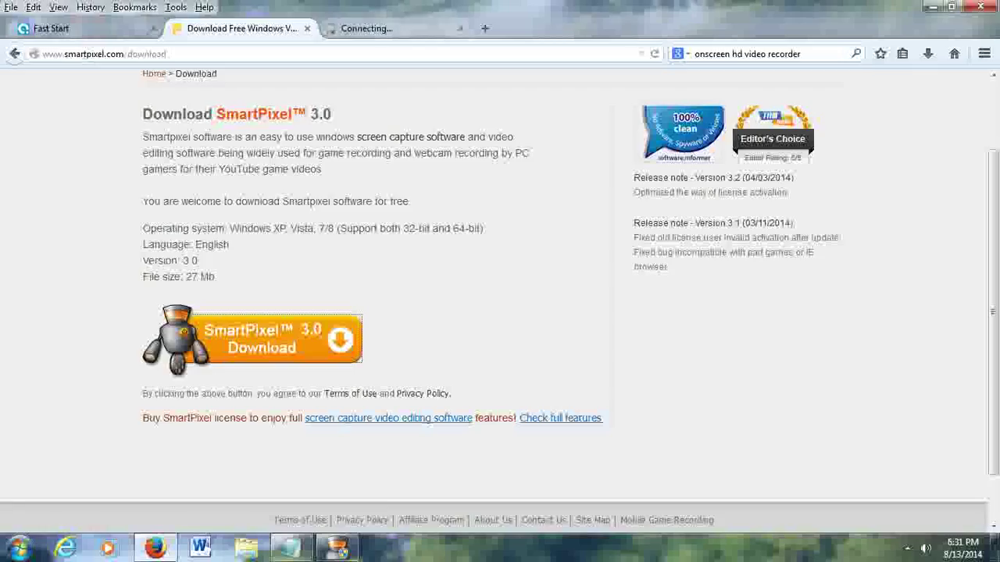
left_click(242, 28)
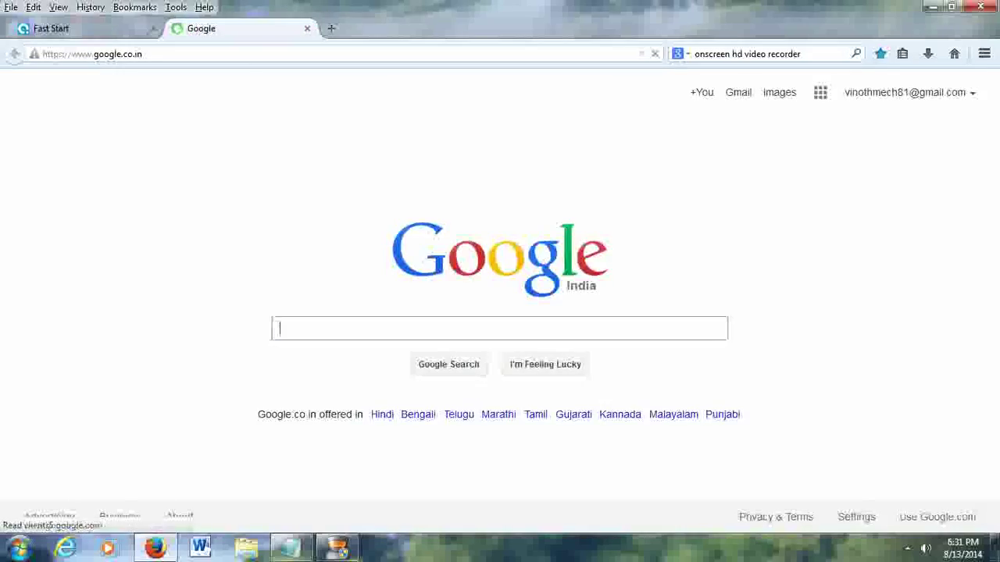
Search Google for BLOG.COM and open the "Blog.com — What's your story?" result.
type("BLO")
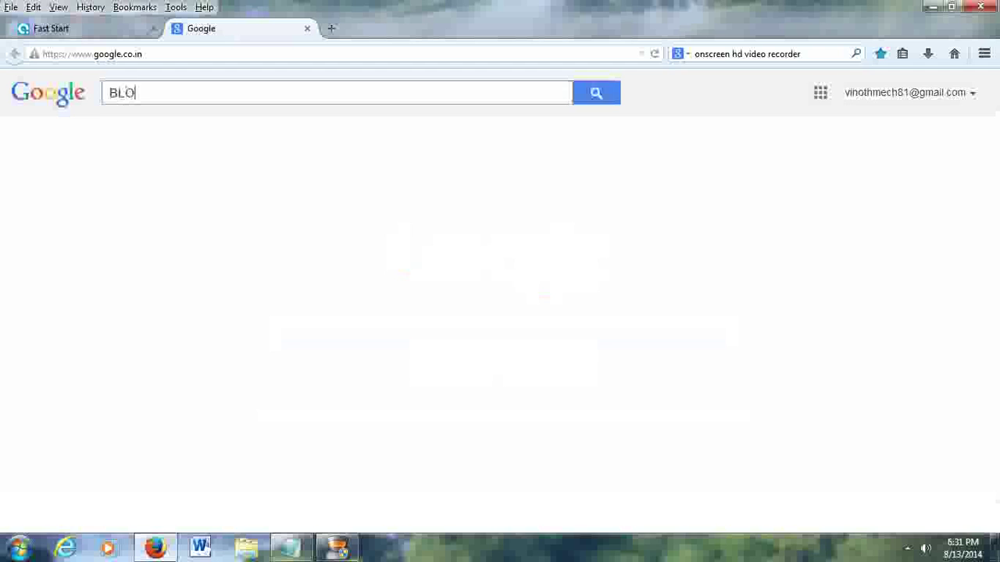
type("G.COM")
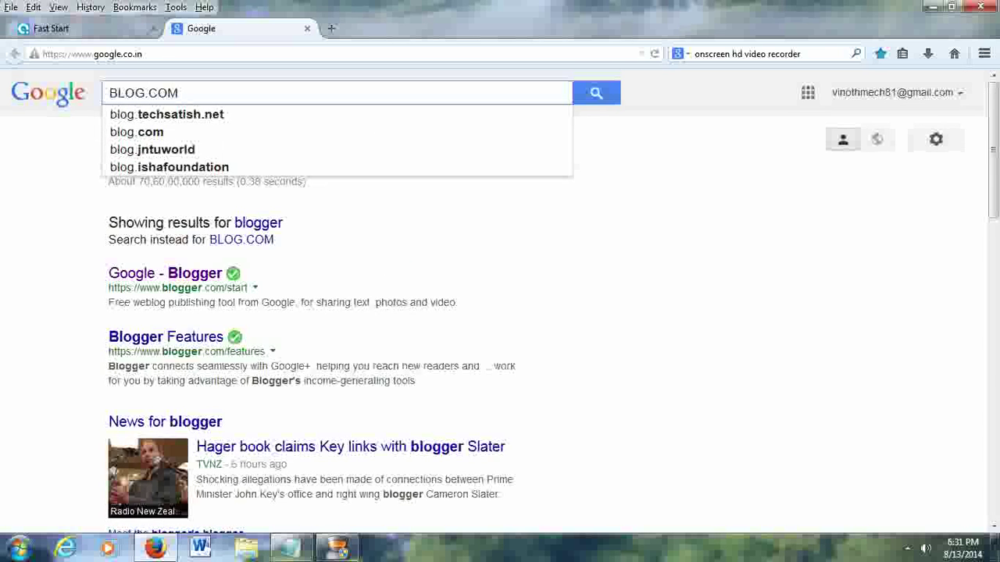
key("Return")
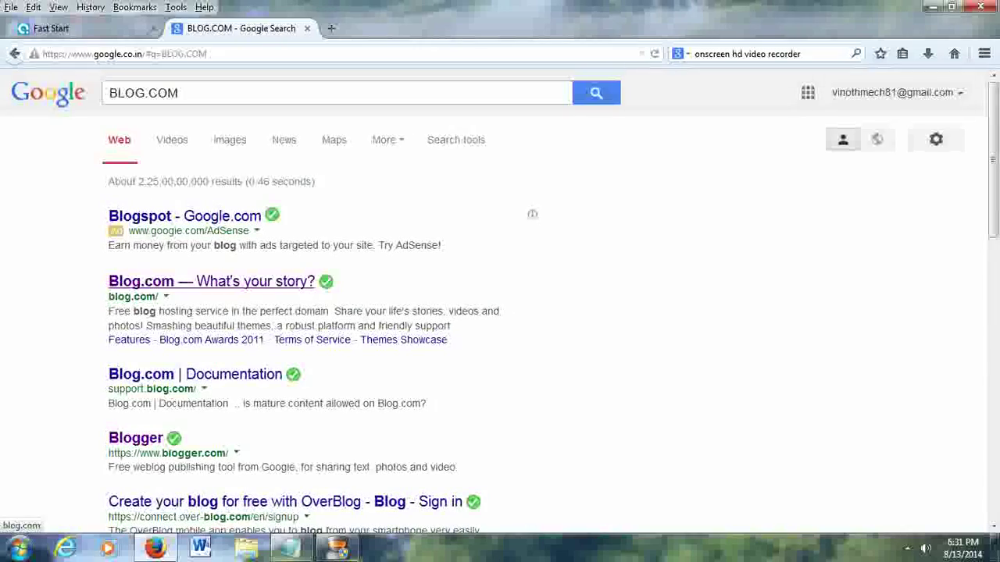
left_click(211, 281)
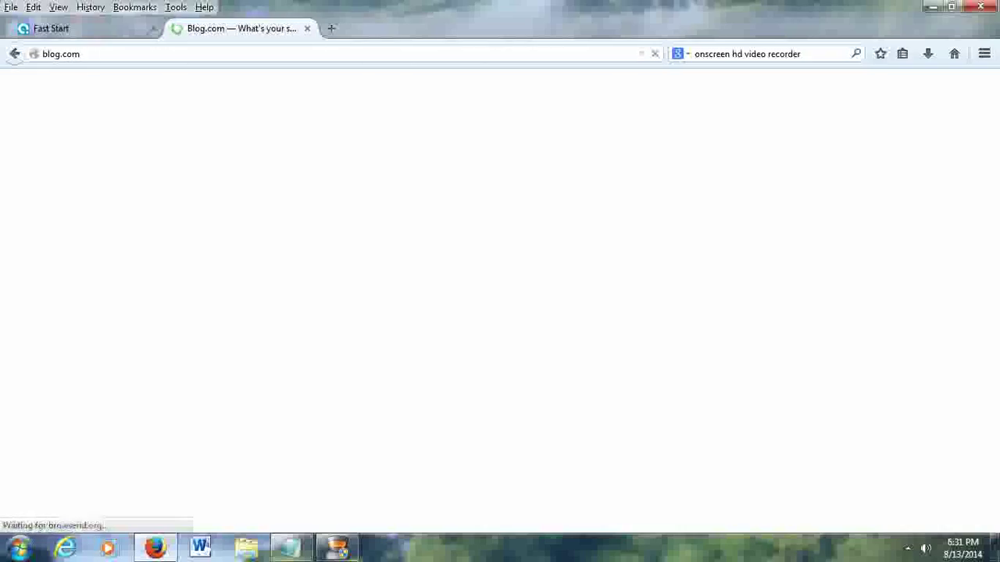
Add the line "MY INTERNET CONNECTION IS SLOW...JUST WAIT" to the Notepad note and return to the Blog.com page in Firefox.
left_click(291, 548)
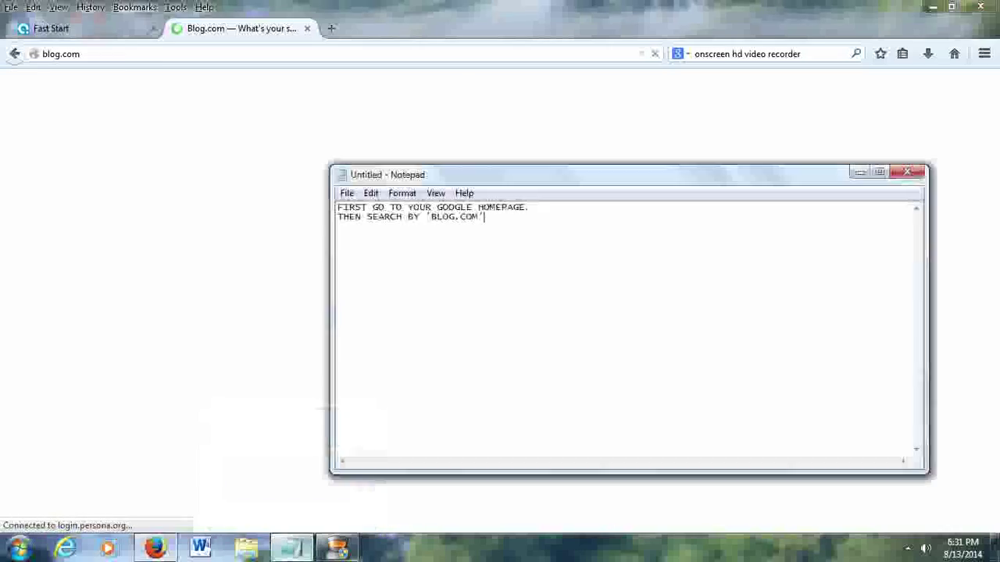
key("Return")
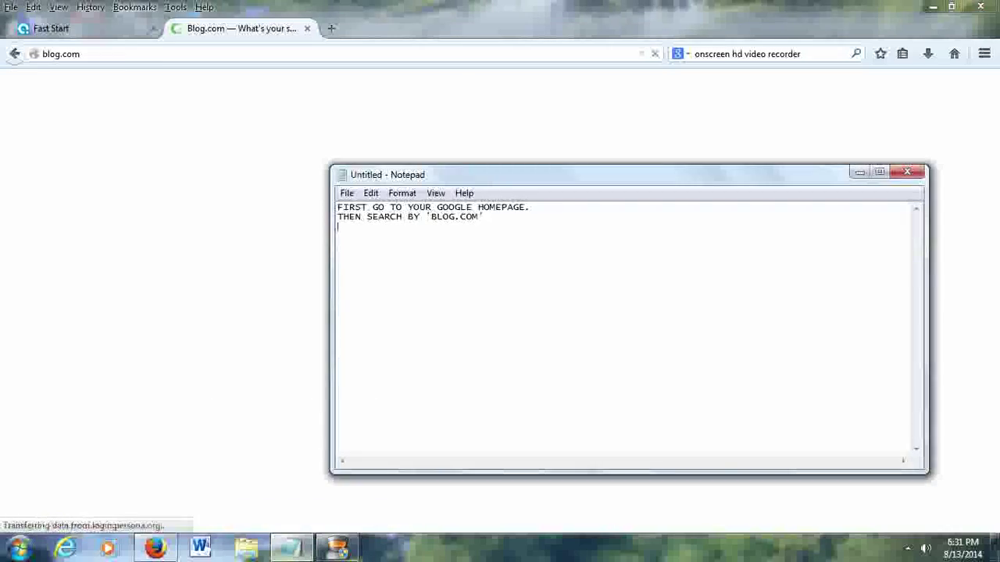
type("MY ")
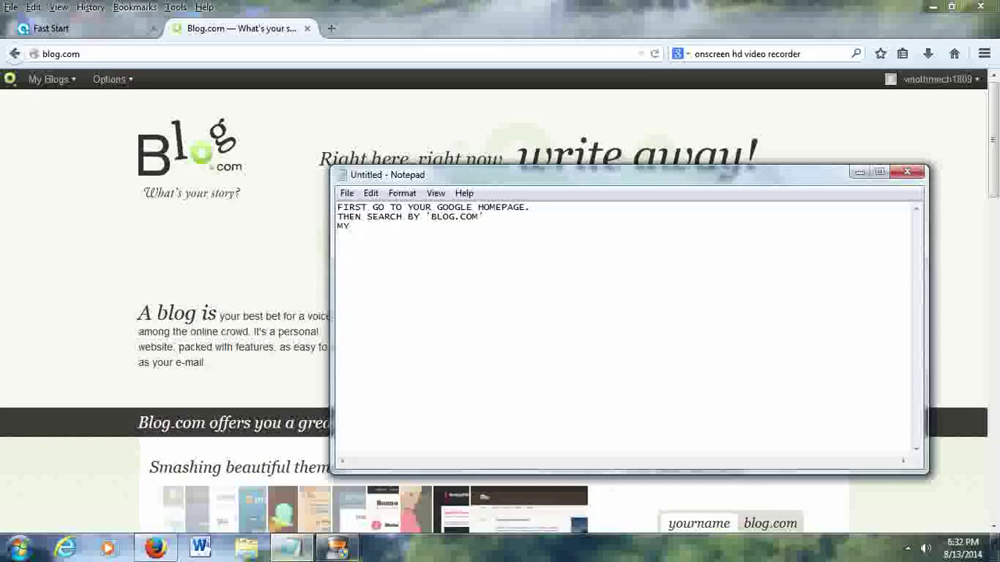
type("INTERNET CONNECTION I")
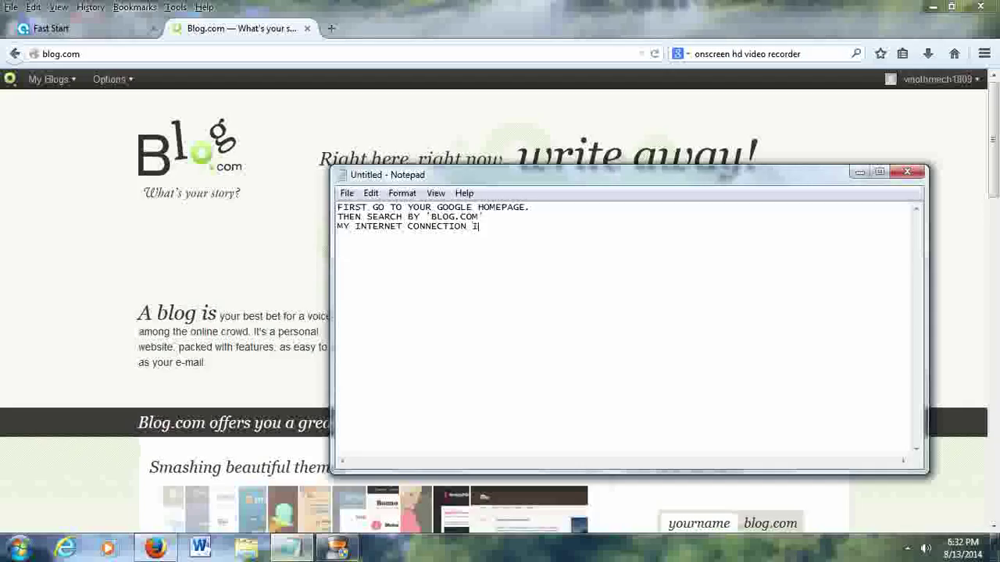
type("S SLOW...JUST WAIT")
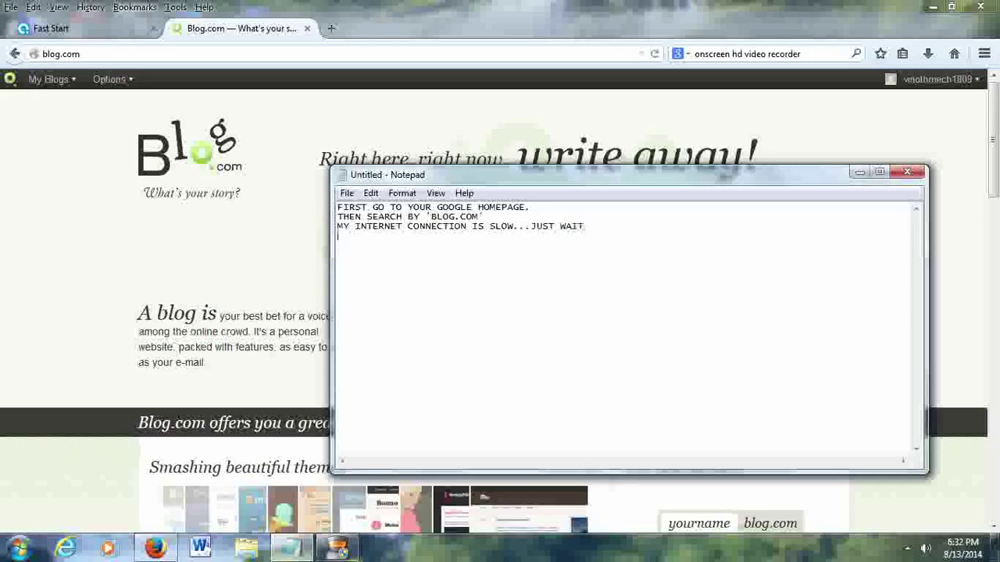
key("alt+Tab")
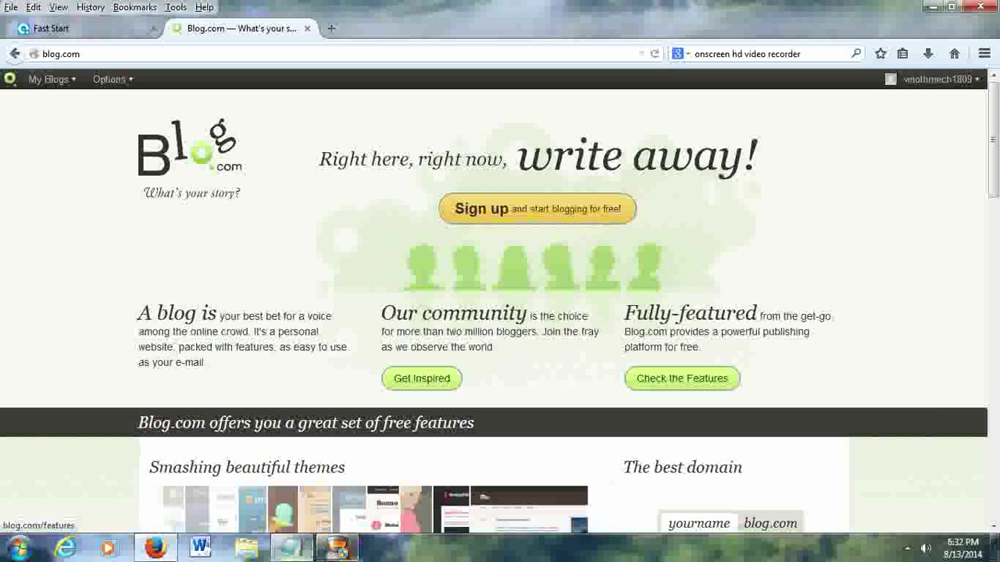
Bring back the Notepad note and erase its three instruction lines.
left_click(290, 548)
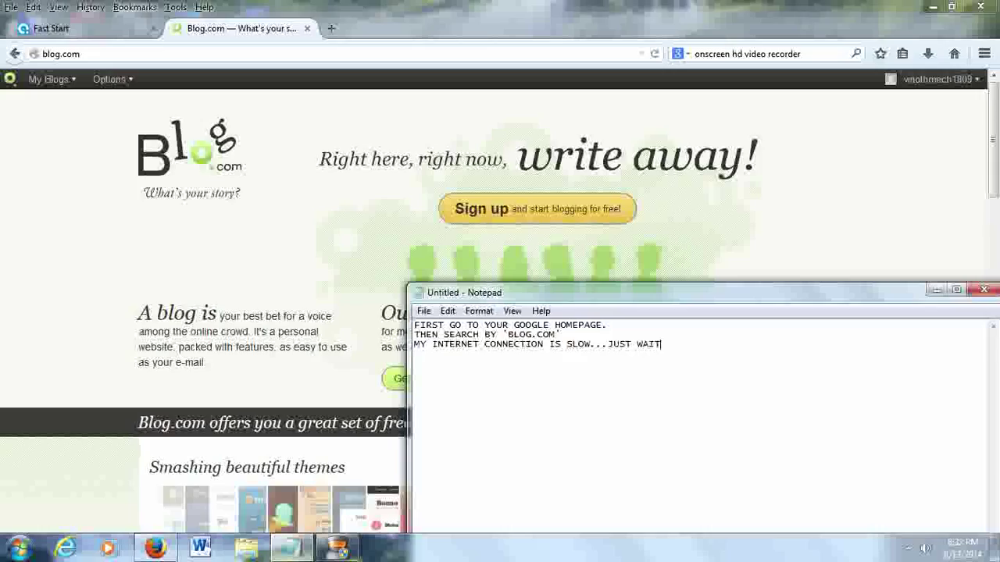
key("BackSpace")
key("BackSpace")
key("BackSpace")
key("BackSpace")
key("BackSpace")
key("BackSpace")
key("BackSpace")
key("BackSpace")
key("BackSpace")
key("BackSpace")
key("BackSpace")
key("BackSpace")
key("BackSpace")
key("BackSpace")
key("BackSpace")
key("BackSpace")
key("BackSpace")
key("BackSpace")
key("BackSpace")
key("BackSpace")
key("BackSpace")
key("BackSpace")
key("BackSpace")
key("BackSpace")
key("BackSpace")
key("BackSpace")
key("BackSpace")
key("BackSpace")
key("BackSpace")
key("BackSpace")
key("BackSpace")
key("BackSpace")
key("BackSpace")
key("BackSpace")
key("BackSpace")
key("BackSpace")
key("BackSpace")
key("BackSpace")
key("BackSpace")
key("BackSpace")
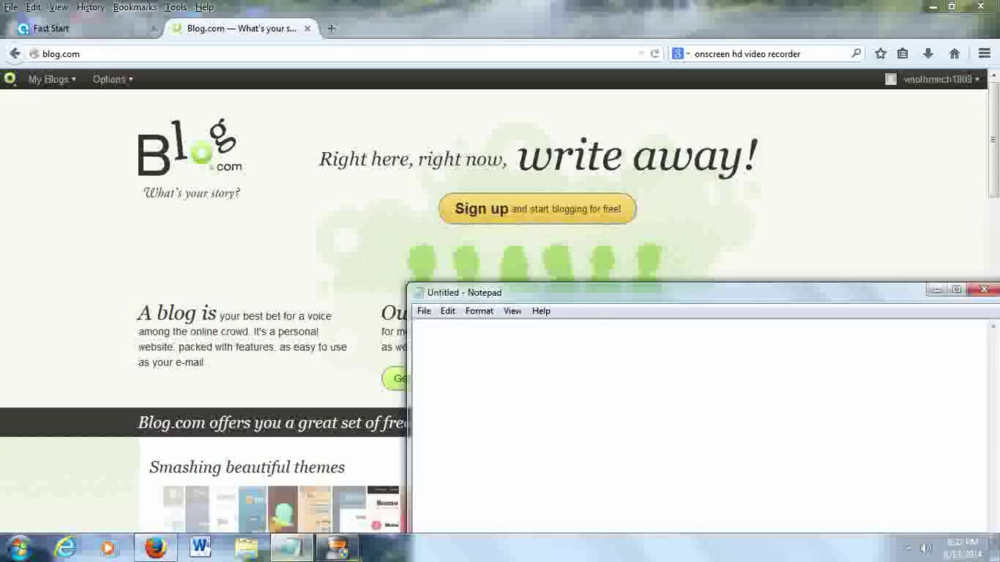
Write "NOW CLICK ON SIGN UP BOTTON IN THE WEB PAGE DISPLAYED" in the empty note.
type("NOW CLICK ON SIGN UP B")
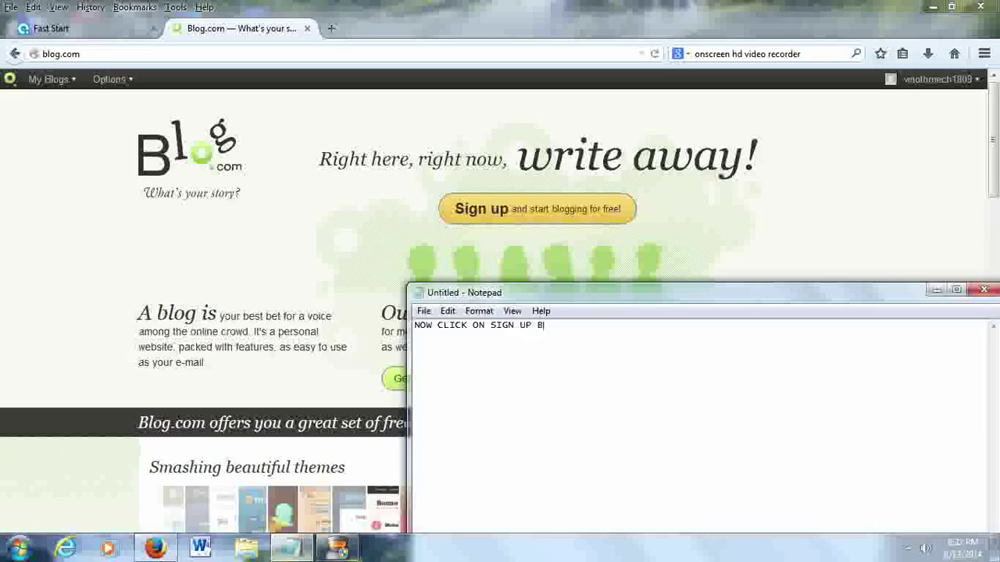
type("OTTON IN THE WEB")
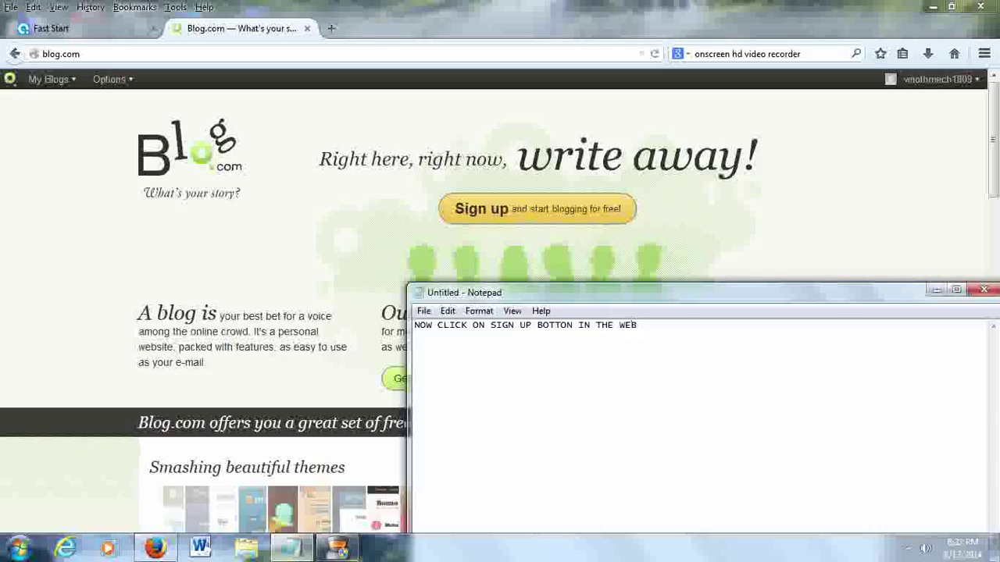
type(" PAGE DISPLAYED")
Erase the sign-up instruction from the note.
key("BackSpace")
key("BackSpace")
key("BackSpace")
key("BackSpace")
key("BackSpace")
key("BackSpace")
key("BackSpace")
key("BackSpace")
key("BackSpace")
key("BackSpace")
key("BackSpace")
key("BackSpace")
key("BackSpace")
key("BackSpace")
key("BackSpace")
key("BackSpace")
key("BackSpace")
key("BackSpace")
key("BackSpace")
key("BackSpace")
key("BackSpace")
key("BackSpace")
key("BackSpace")
key("BackSpace")
key("BackSpace")
key("BackSpace")
key("BackSpace")
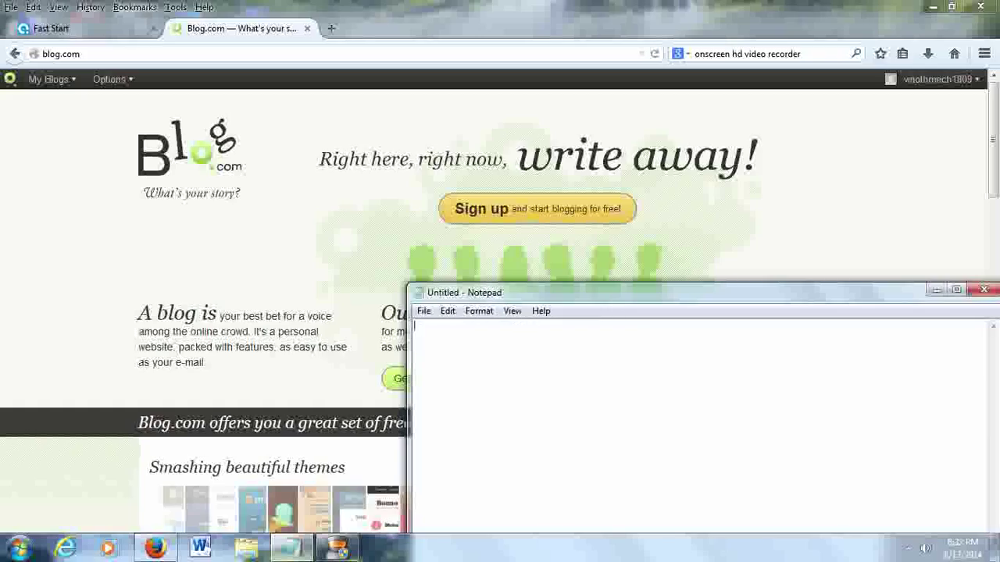
Minimize Notepad and open the Blog.com sign-up form at its blog address and title fields.
left_click(936, 289)
left_click(481, 209)
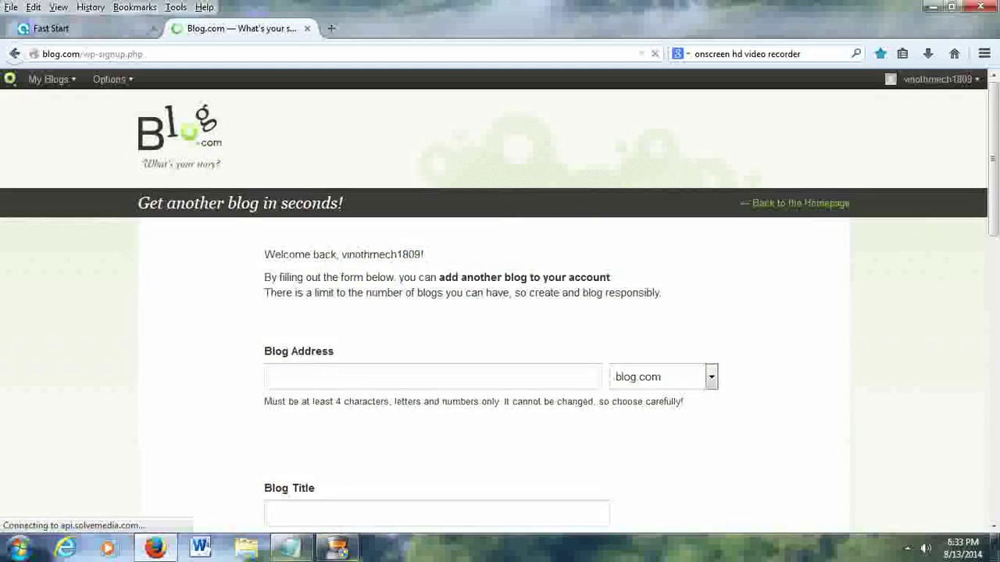
scroll(500, 312, "down", 3)
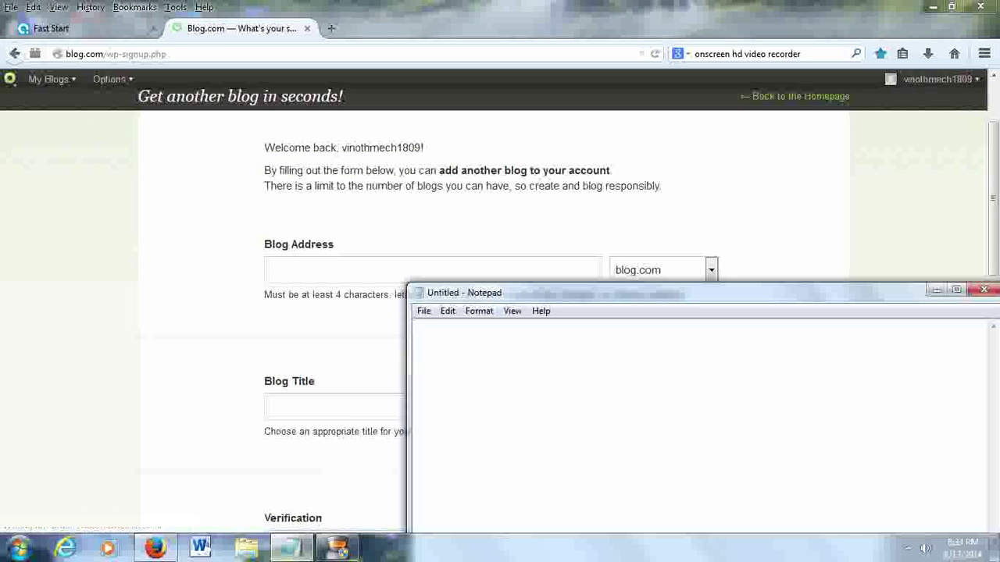
Write "NOW TYPE THE BLOG ADDRESS THAT YOU NEED FOR YOUR BLOG" in the note, then minimize Notepad.
type("NO ")
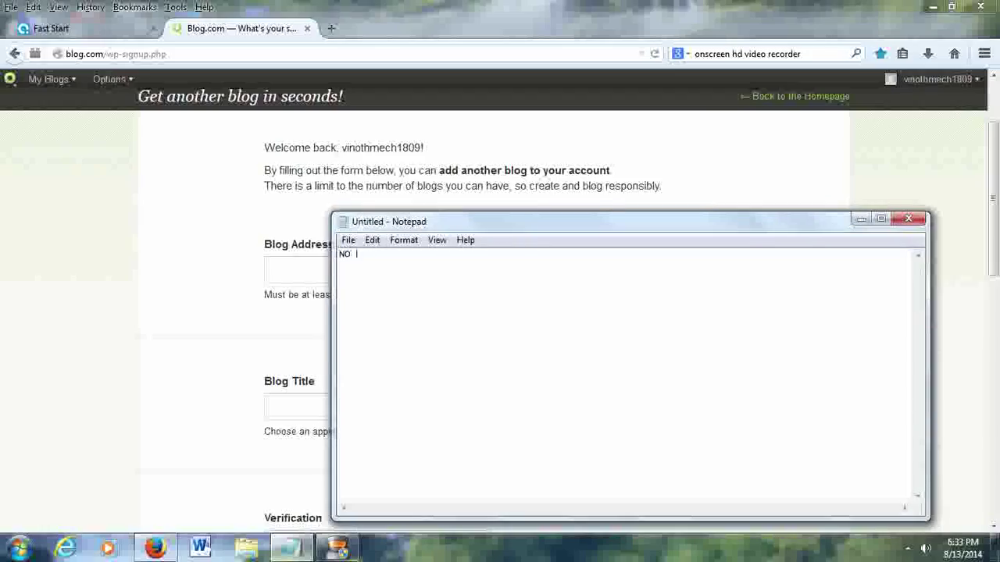
type("W TYPE THE BLOG")
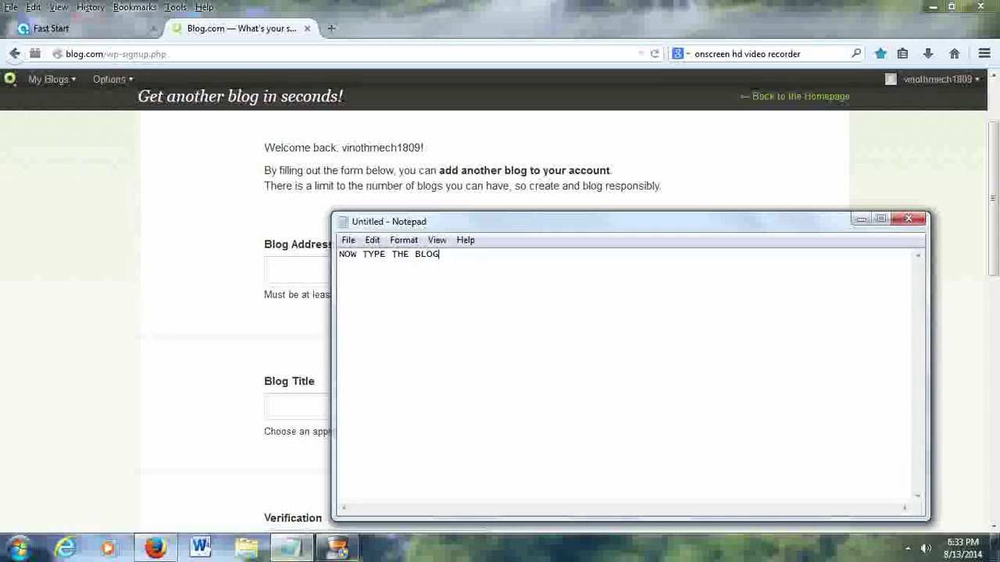
type("ADDRESS THAT YOUY")
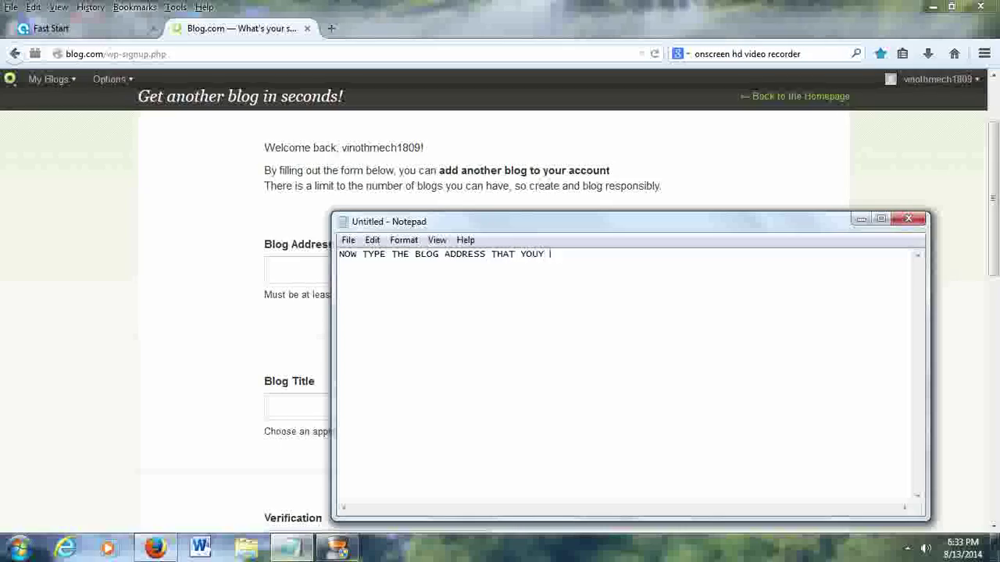
key("BackSpace")
type("NEED FOR YOUR BLOG")
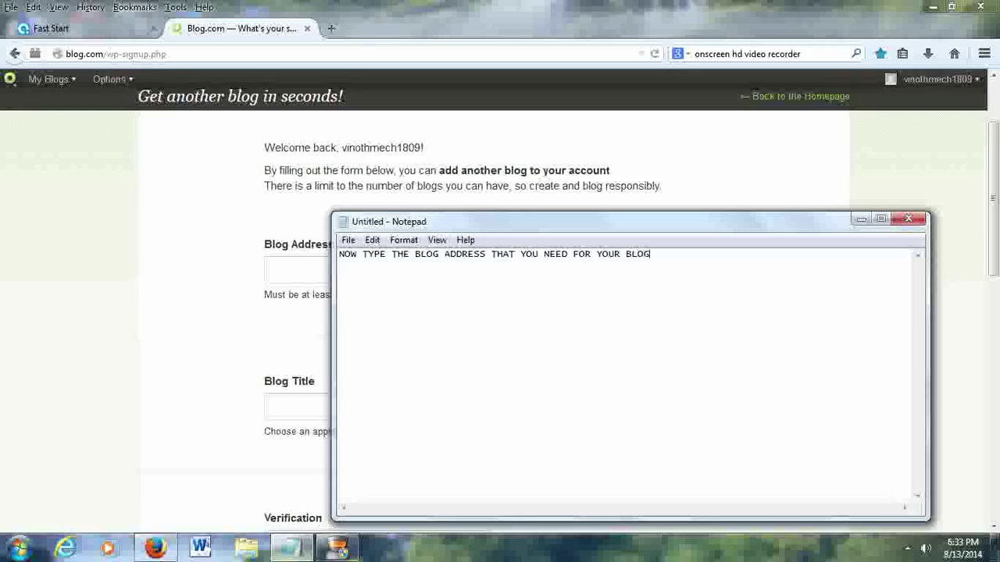
key("Return")
left_click(861, 219)
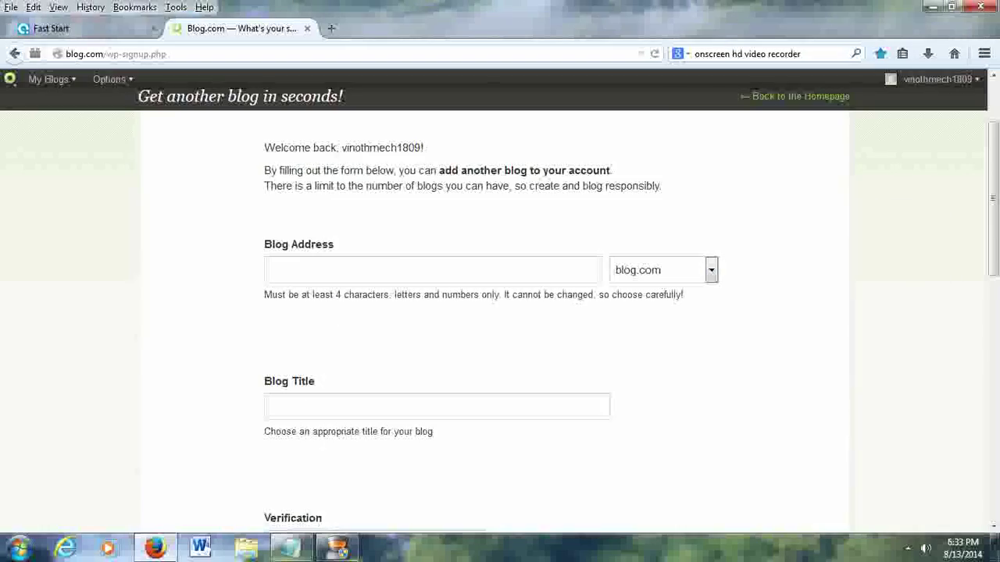
Enter "tamilmoviecollections" as the blog address under blog.com in the sign-up form.
left_click(272, 269)
key("Escape")
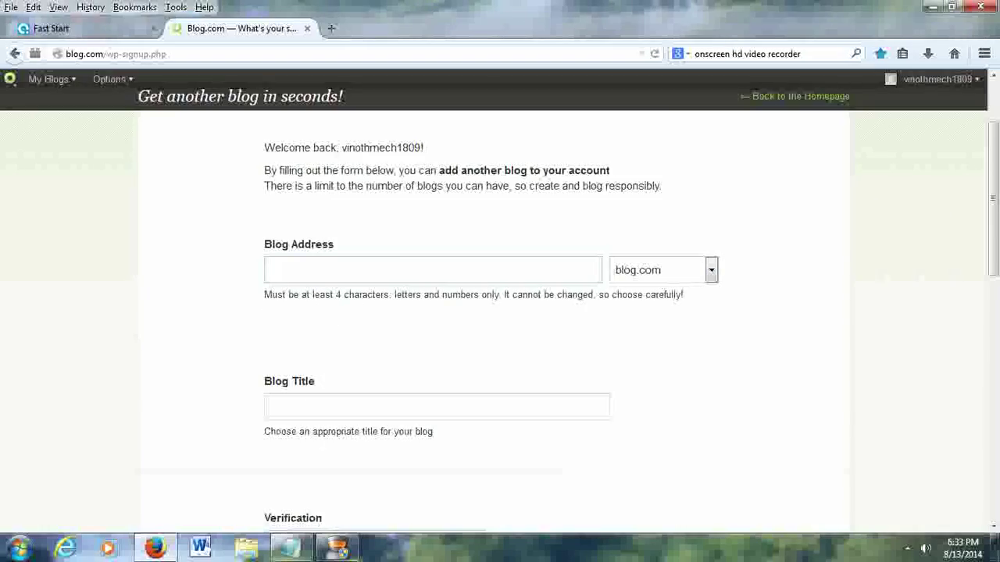
key("Caps_Lock")
type("tamilmov")
key("BackSpace")
key("BackSpace")
key("BackSpace")
key("BackSpace")
key("BackSpace")
key("BackSpace")
key("BackSpace")
key("BackSpace")
type("tamilm")
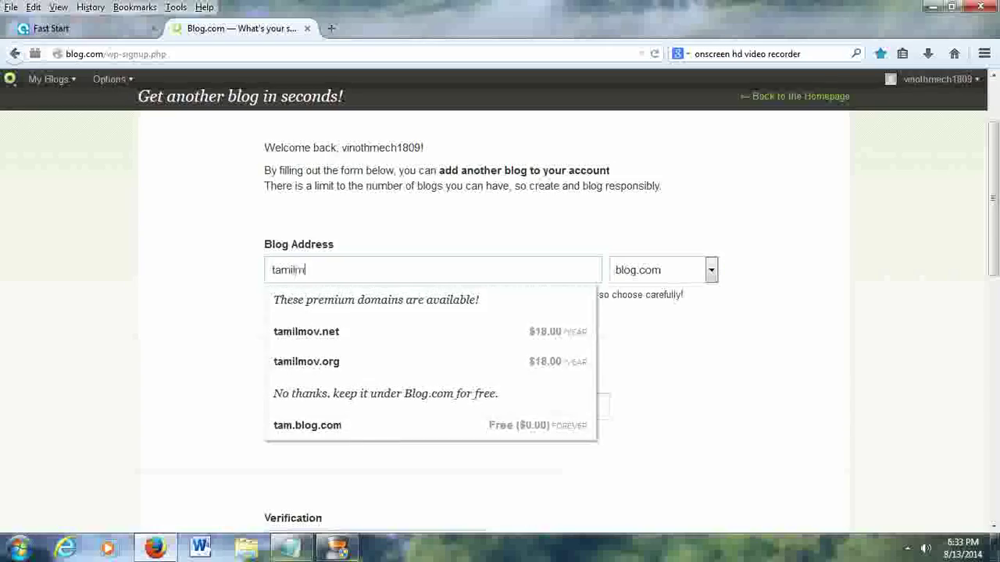
type("ovi")
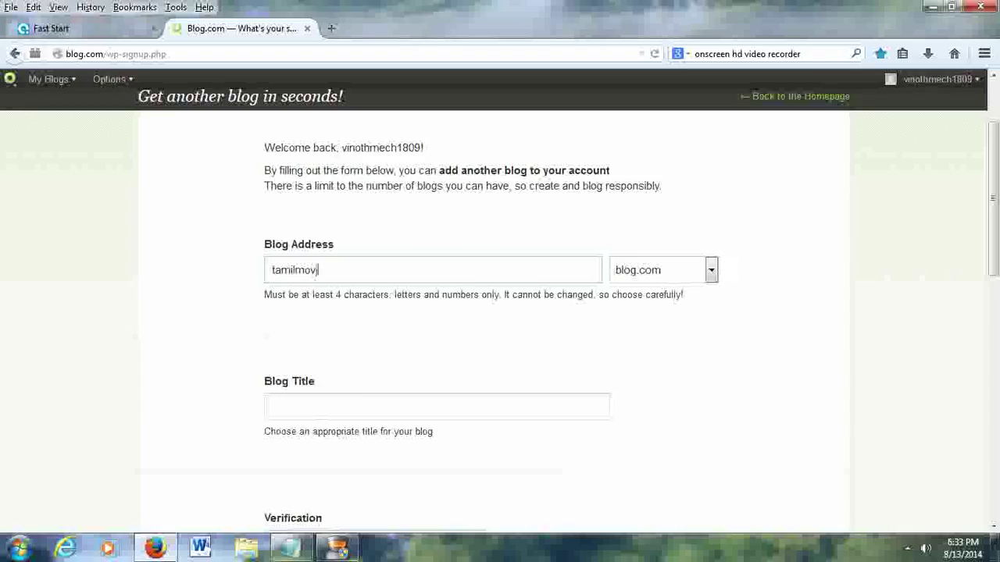
type("eco")
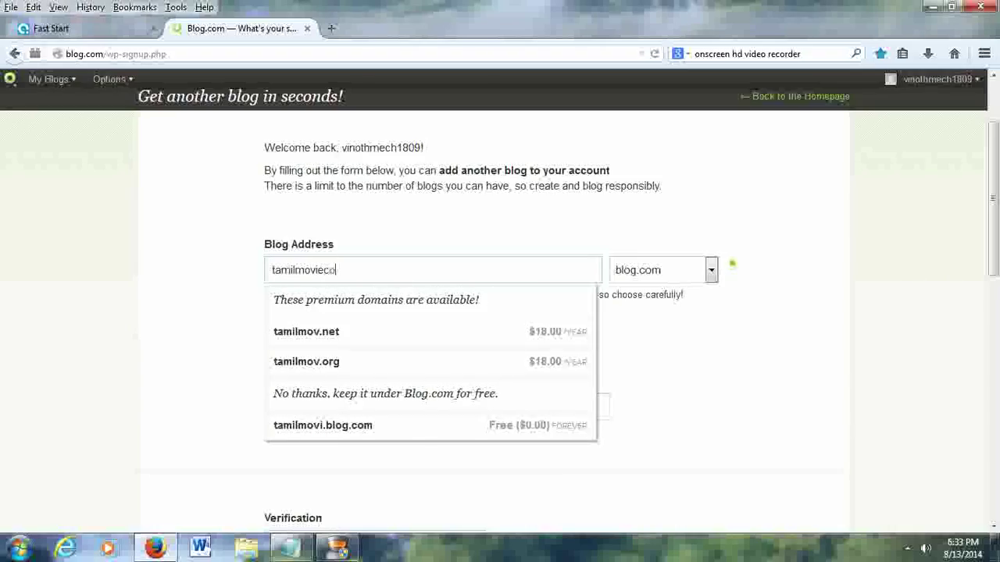
type("llec")
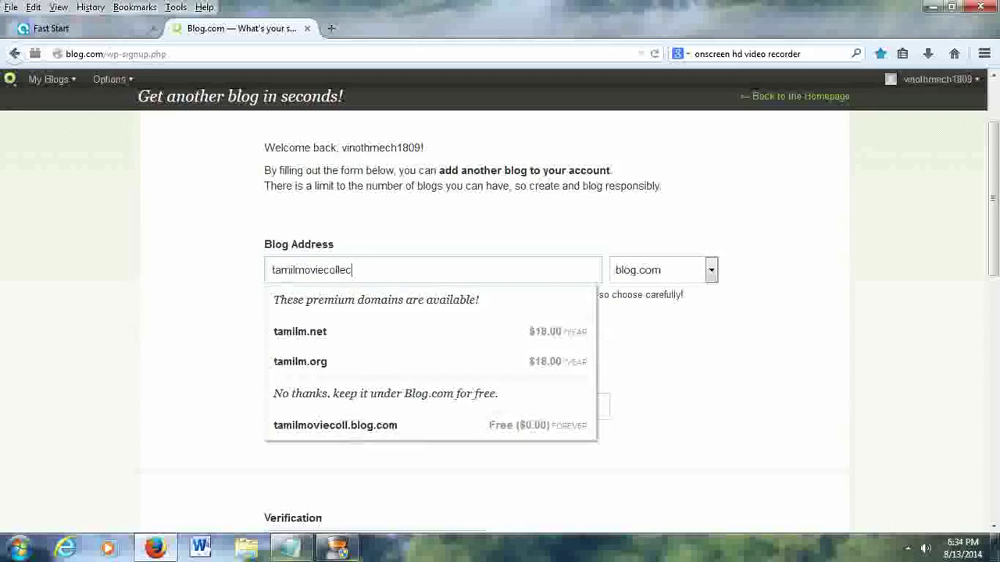
type("tions")
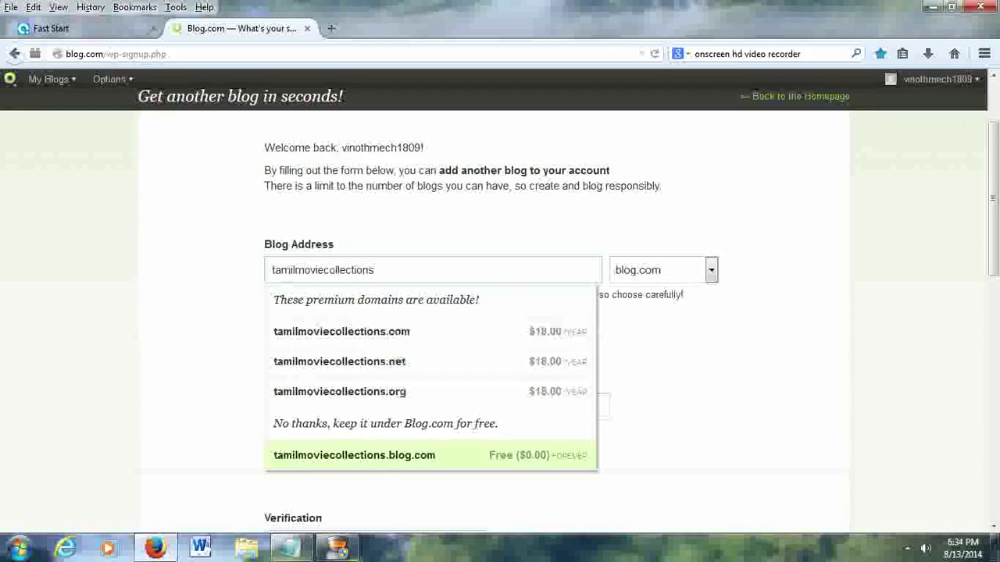
Highlight the Blog Title label and look over the verification section of the sign-up form.
left_click_drag(264, 382, 315, 382)
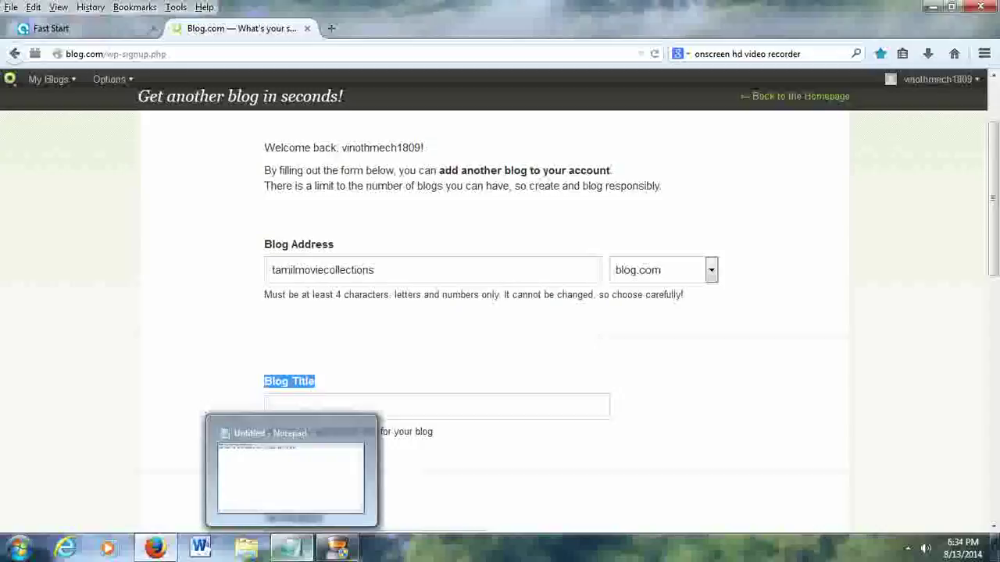
scroll(500, 313, "down", 2)
scroll(499, 313, "down", 6)
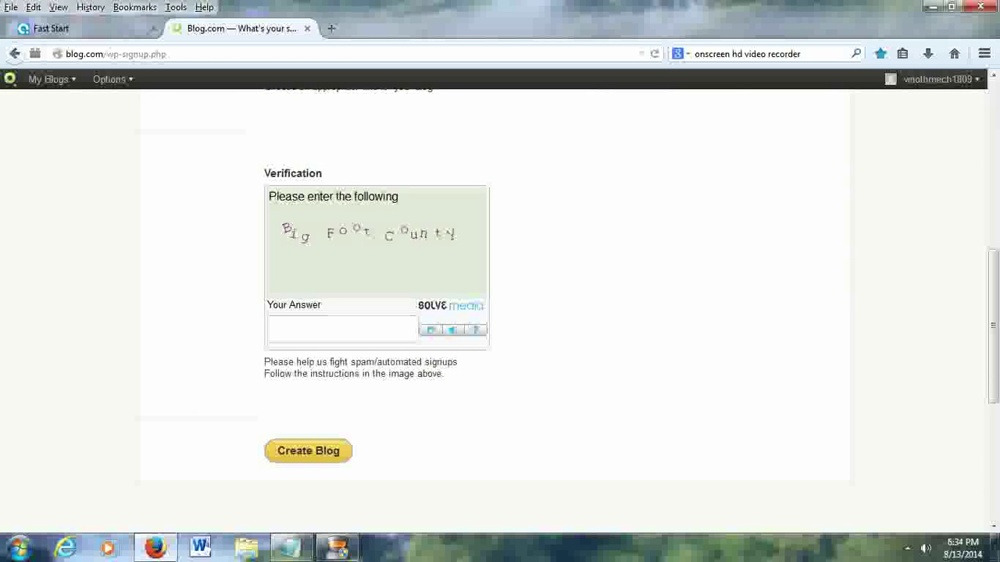
Bring back the Notepad note and erase the blog address instruction.
left_click(290, 546)
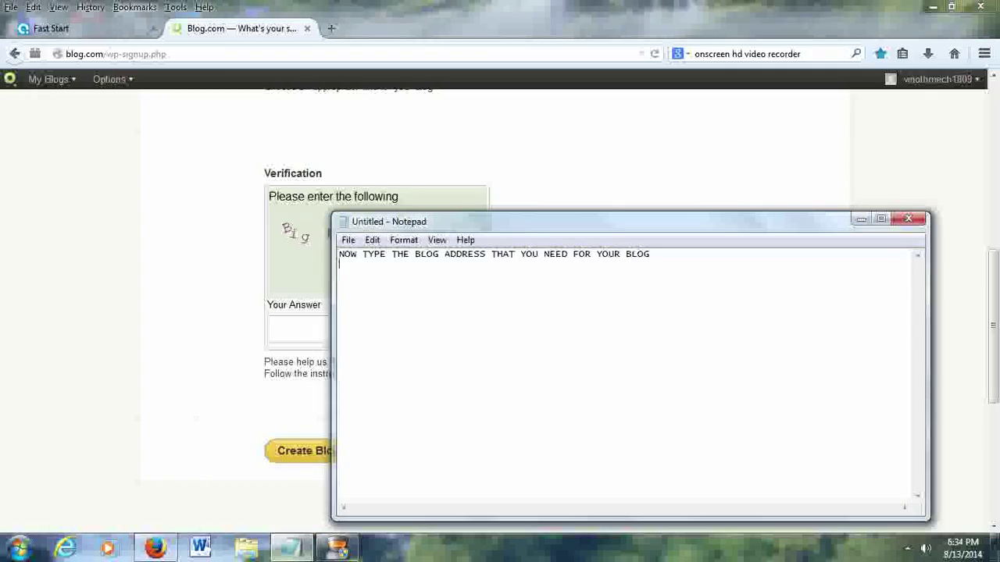
type("th")
key("BackSpace")
key("BackSpace")
key("Caps_Lock")
key("BackSpace")
key("BackSpace")
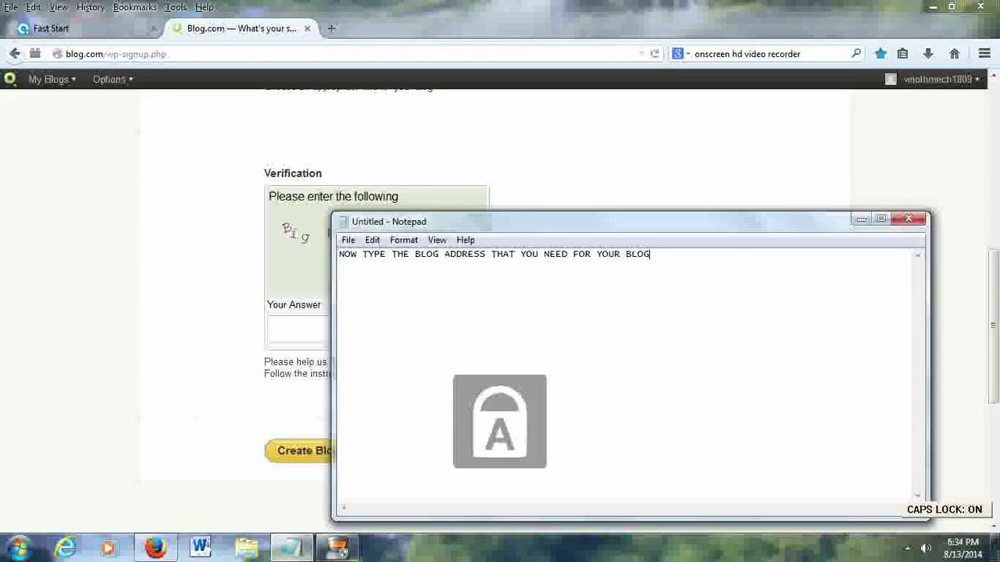
key("BackSpace")
key("BackSpace")
key("BackSpace")
key("BackSpace")
key("BackSpace")
key("BackSpace")
key("BackSpace")
key("BackSpace")
key("BackSpace")
key("BackSpace")
key("BackSpace")
key("BackSpace")
key("BackSpace")
key("BackSpace")
key("BackSpace")
key("BackSpace")
key("BackSpace")
key("BackSpace")
key("BackSpace")
key("BackSpace")
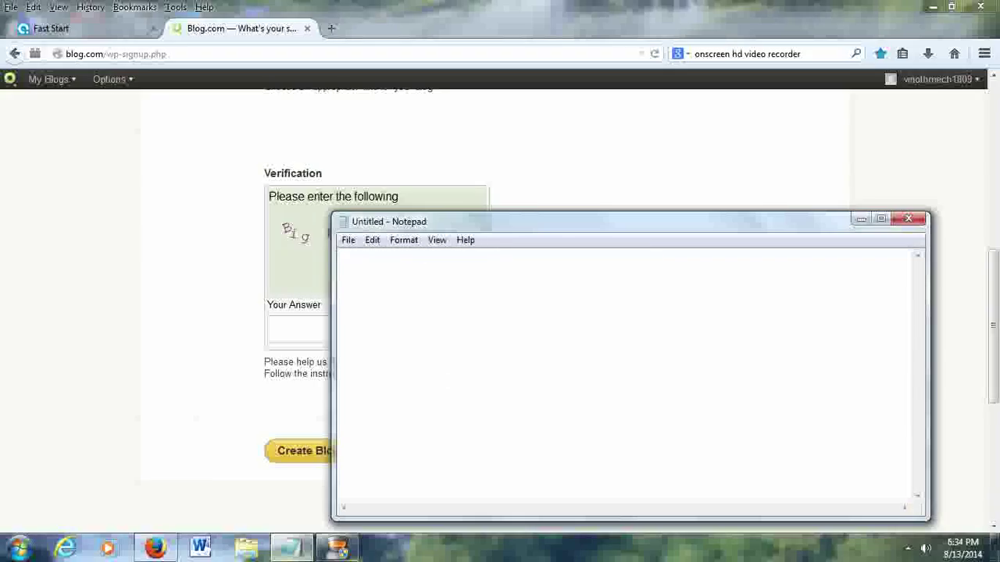
Write "THATS IT.." and, on a second line, "JUST FILL THE OTHER DETAILS GIVEN IN THE WEBSITE..." in the empty note.
type("THATS IT")
key("BackSpace")
type("..")
key("Return")
type("JUST FILL")
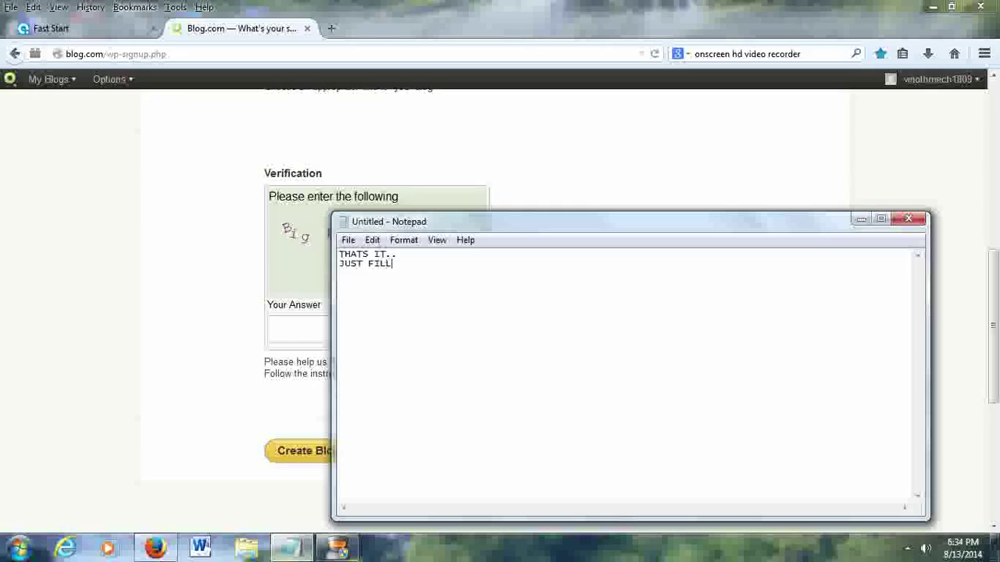
type(" THE OTHER DEAT")
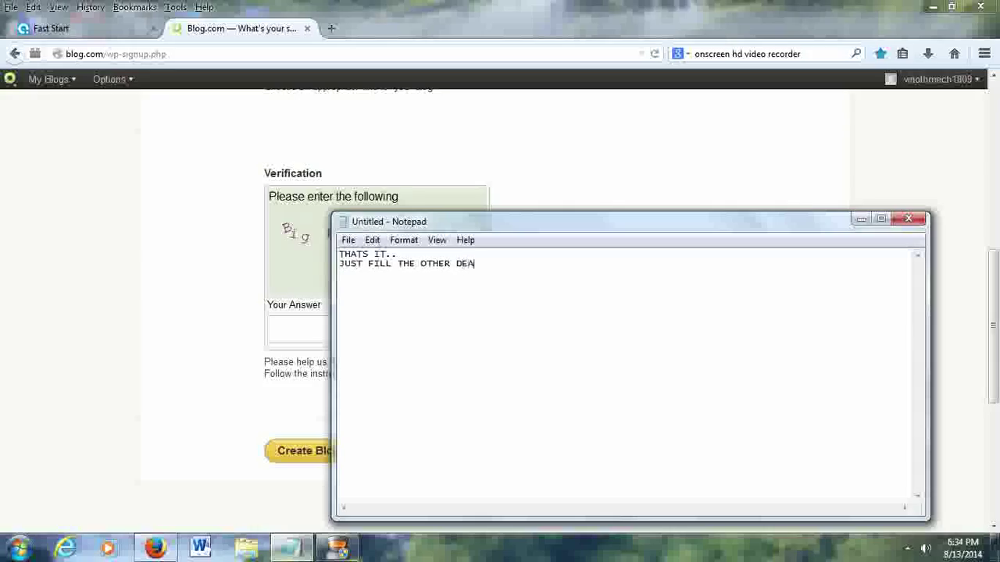
key("BackSpace")
key("BackSpace")
type("TAILS GIVEN IN THE WEBSITE")
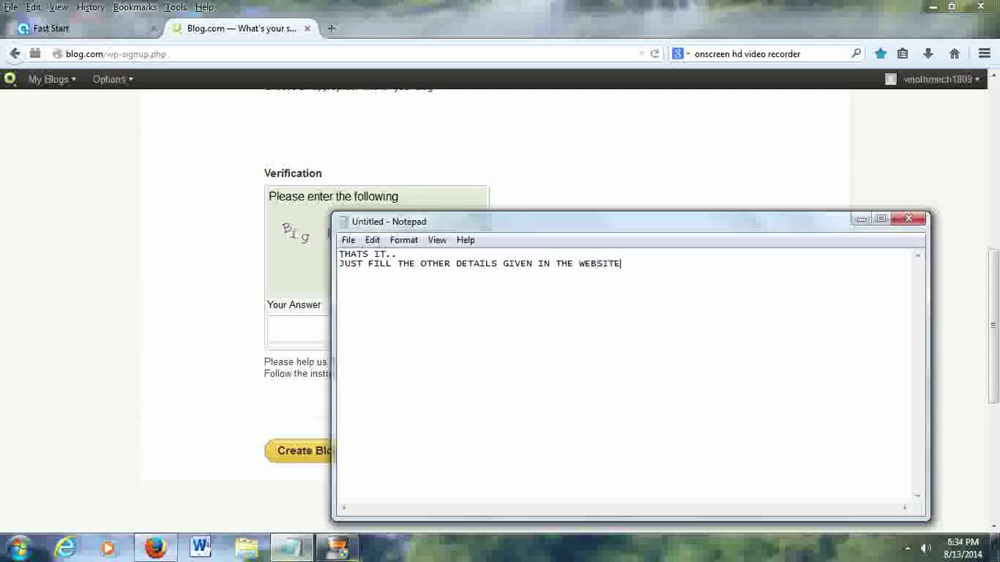
type(".")
Add a third line to the note reading "AND FINALLY CLICK THE "CREATE BLOG" BOTTON...".
type("AND FINA")
type("LLY ")
type("CLICK THE")
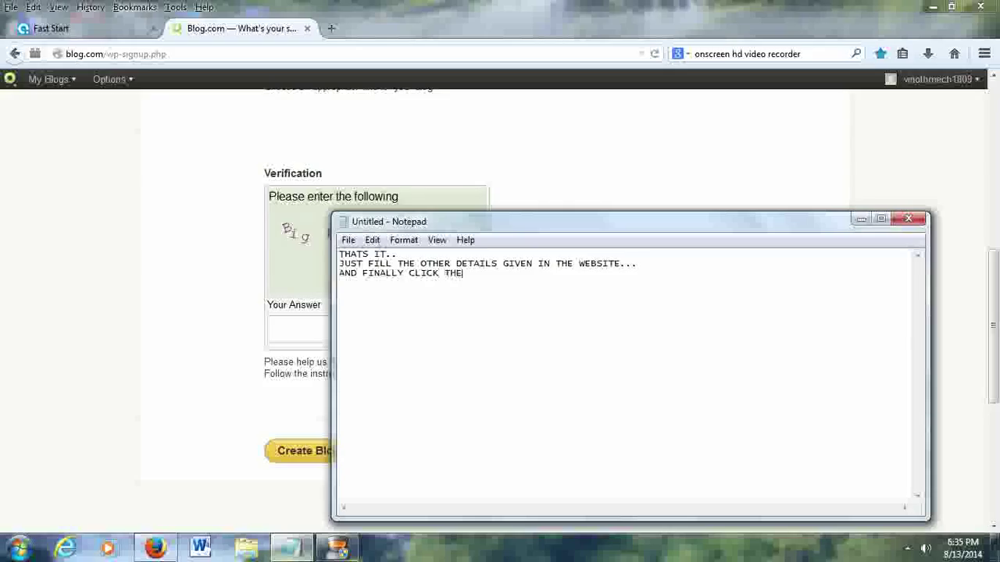
type(" \"\"")
type("CREATE")
type(" BLOG")
key("End")
key("Return")
type("BOTTON")
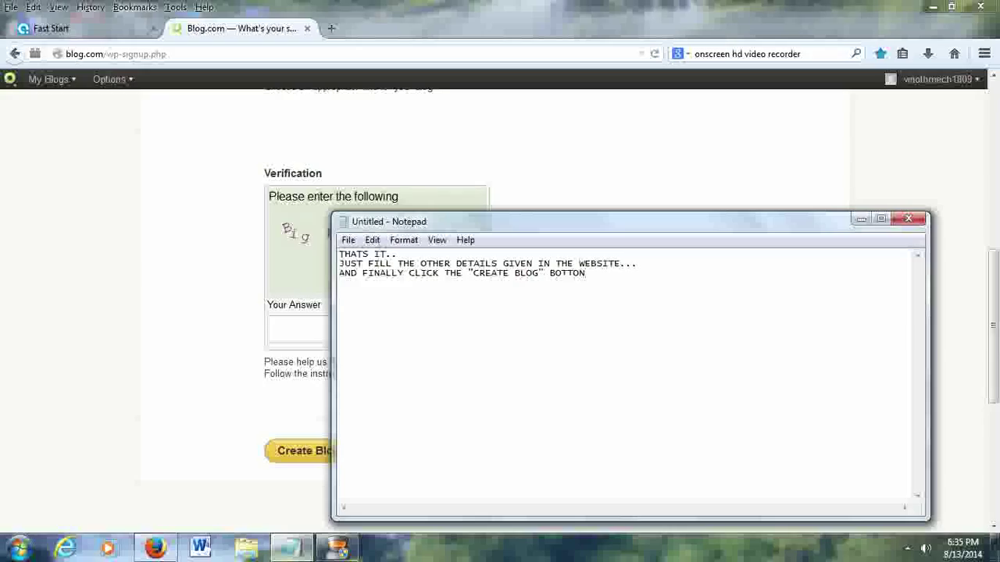
type("...")
key("Return")
Erase the lines about filling in the other details and creating the blog, clearing the note.
key("BackSpace")
key("BackSpace")
key("BackSpace")
key("BackSpace")
key("BackSpace")
key("BackSpace")
key("BackSpace")
key("BackSpace")
key("BackSpace")
key("BackSpace")
key("BackSpace")
key("BackSpace")
key("BackSpace")
key("BackSpace")
key("BackSpace")
key("BackSpace")
key("BackSpace")
key("BackSpace")
key("BackSpace")
key("BackSpace")
key("BackSpace")
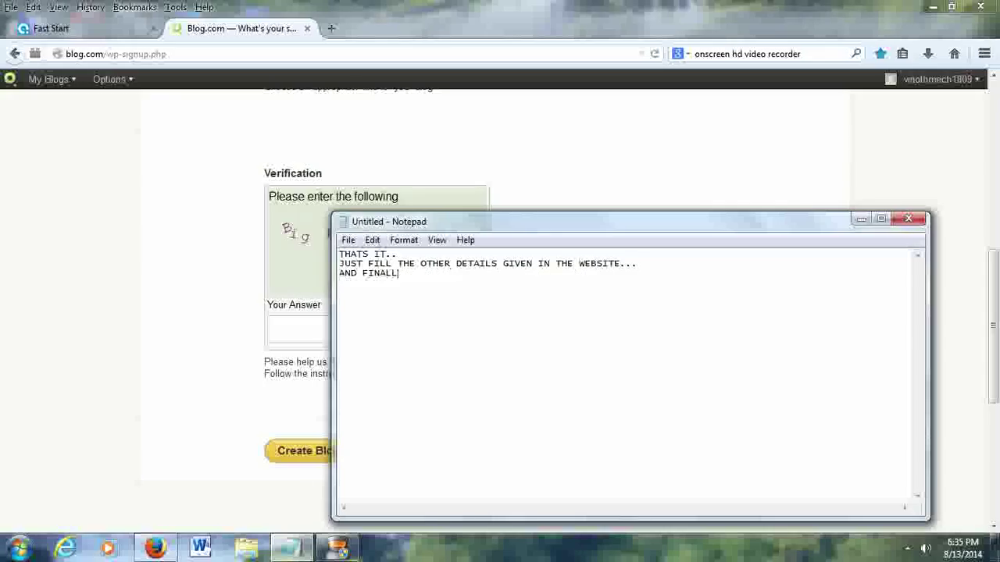
key("BackSpace")
key("BackSpace")
key("BackSpace")
key("BackSpace")
key("BackSpace")
key("BackSpace")
key("BackSpace")
key("BackSpace")
key("BackSpace")
key("BackSpace")
key("BackSpace")
key("BackSpace")
key("BackSpace")
key("BackSpace")
key("BackSpace")
key("BackSpace")
key("BackSpace")
key("BackSpace")
key("BackSpace")
key("BackSpace")
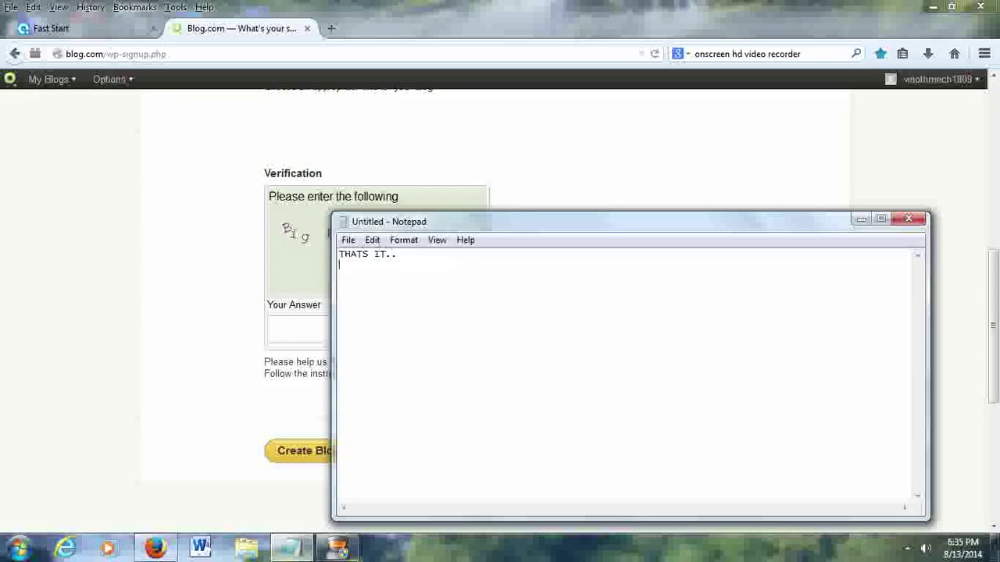
Write "NOW YOU NEED TO DESIGN THE TEMPLATE AND MODEL FOR YOUR WEBSITE.THATS ALL FRIENDS." in the note.
type("NOW YOU NEED TO D")
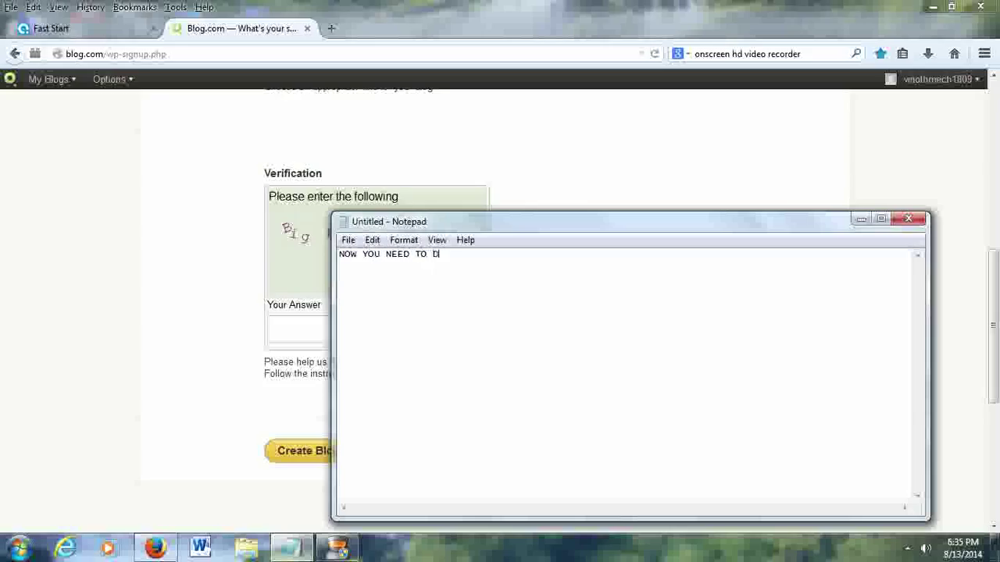
type("ESIGN THE TEMPLATE AN")
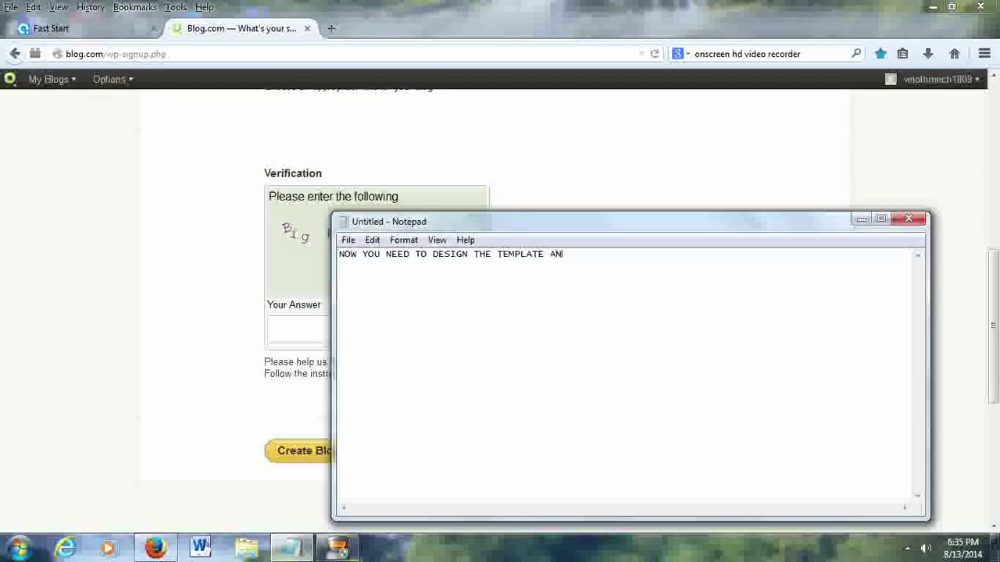
type("D MODEL FOR YOUR WEBSITE")
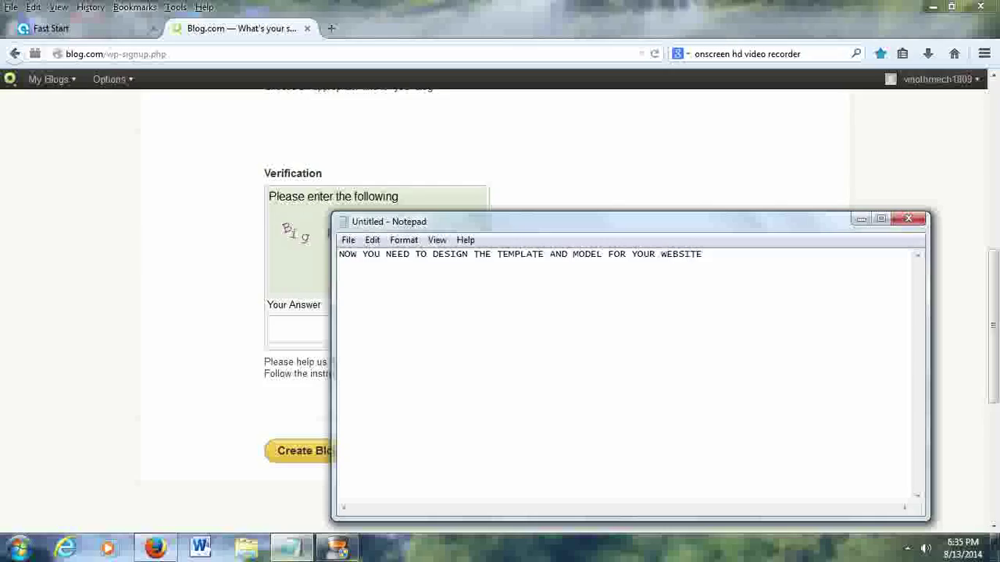
type(".THATS ALL FRIENDS")
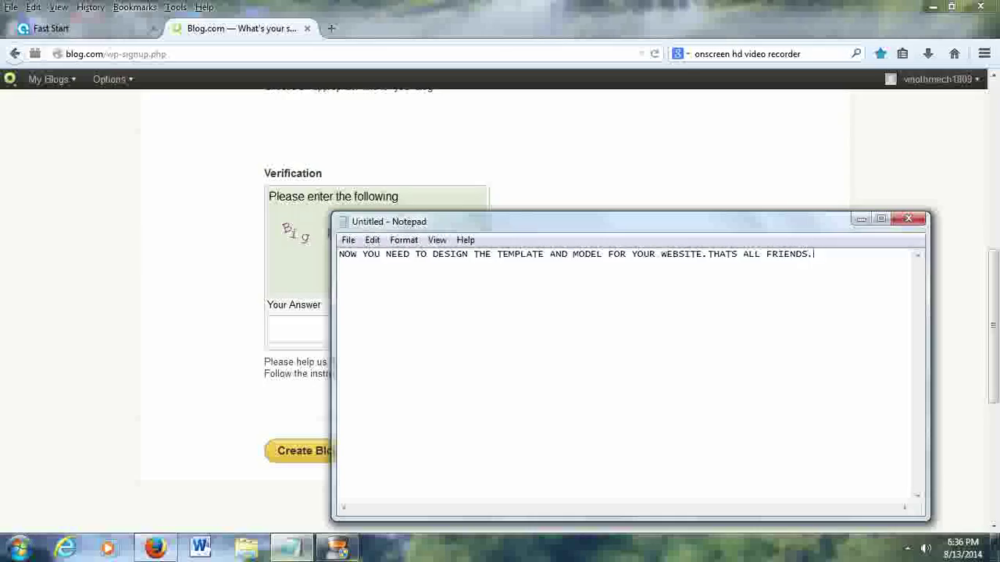
Erase the template and model design text from the note.
key("BackSpace")
key("BackSpace")
key("BackSpace")
key("BackSpace")
key("BackSpace")
key("BackSpace")
key("BackSpace")
key("BackSpace")
key("BackSpace")
key("BackSpace")
key("BackSpace")
key("BackSpace")
key("BackSpace")
key("BackSpace")
key("BackSpace")
key("BackSpace")
key("BackSpace")
key("BackSpace")
key("BackSpace")
key("BackSpace")
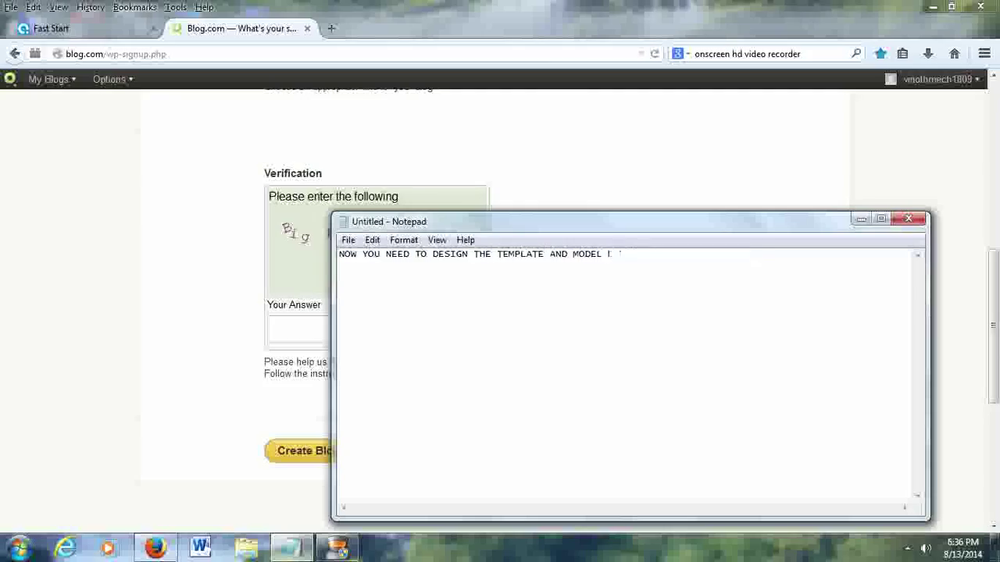
key("BackSpace")
key("BackSpace")
key("BackSpace")
key("BackSpace")
key("BackSpace")
key("BackSpace")
key("BackSpace")
key("BackSpace")
key("BackSpace")
key("BackSpace")
key("BackSpace")
key("BackSpace")
key("BackSpace")
key("BackSpace")
key("BackSpace")
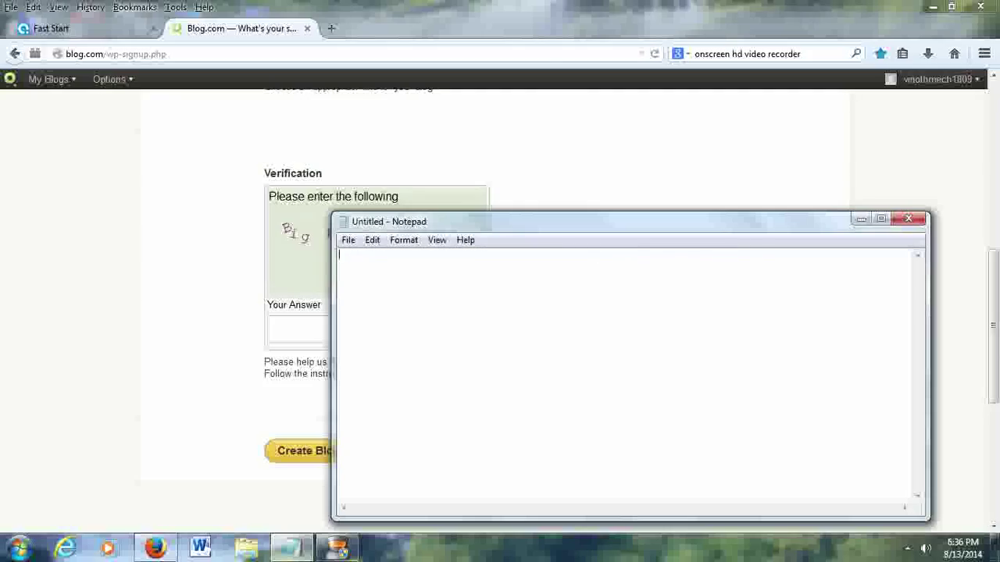
Write the closing message "CONGRATZ....ITS DONE.NOW ENJOY YOUR FREE WEB FRIENDSSS" in the note and end the line.
type("CONGRATIZN")
key("BackSpace")
type("....ITS DONE")
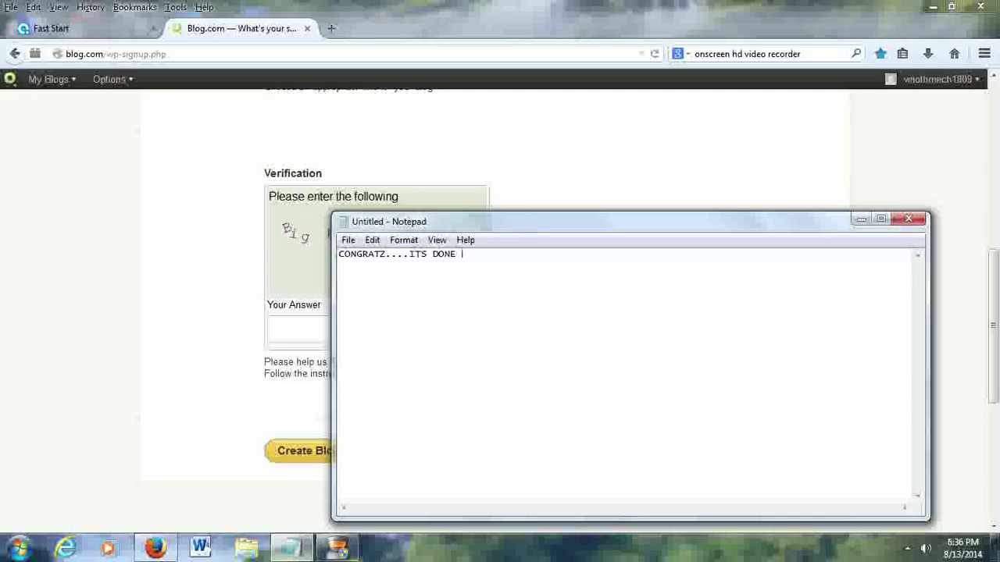
key("BackSpace")
type(".NOW")
type(" END")
type("OY ")
type("YOUR ")
type("F")
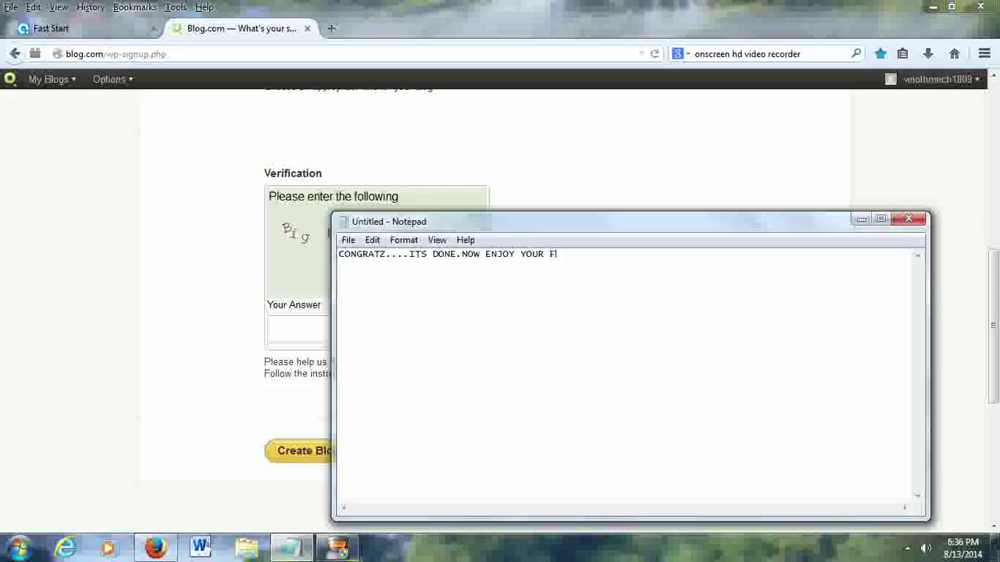
type("REE WEB")
type("FRIENDSSS")
key("Return")
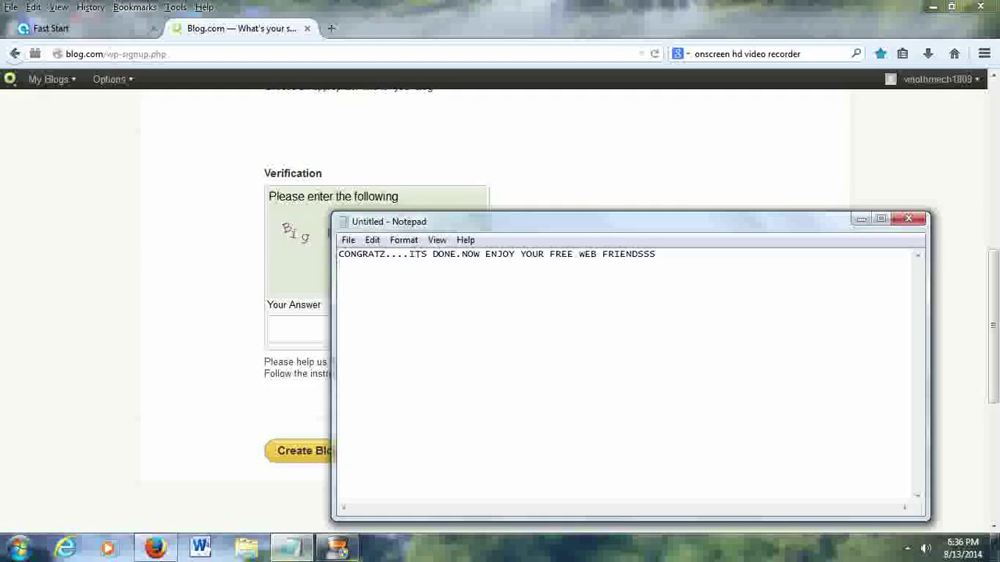
Erase the whole closing message and close the untitled note without saving it.
key("ctrl+a")
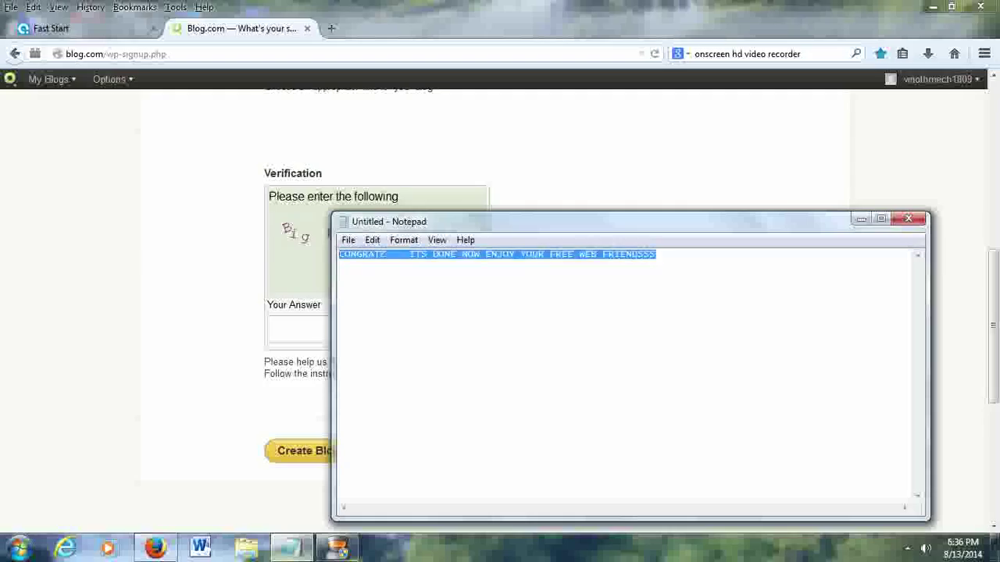
key("Delete")
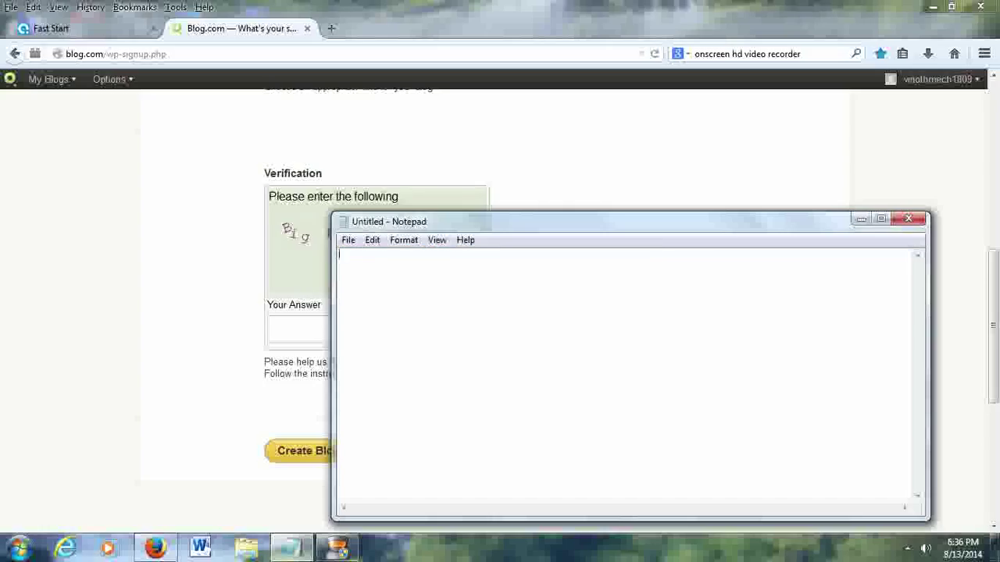
left_click(907, 219)
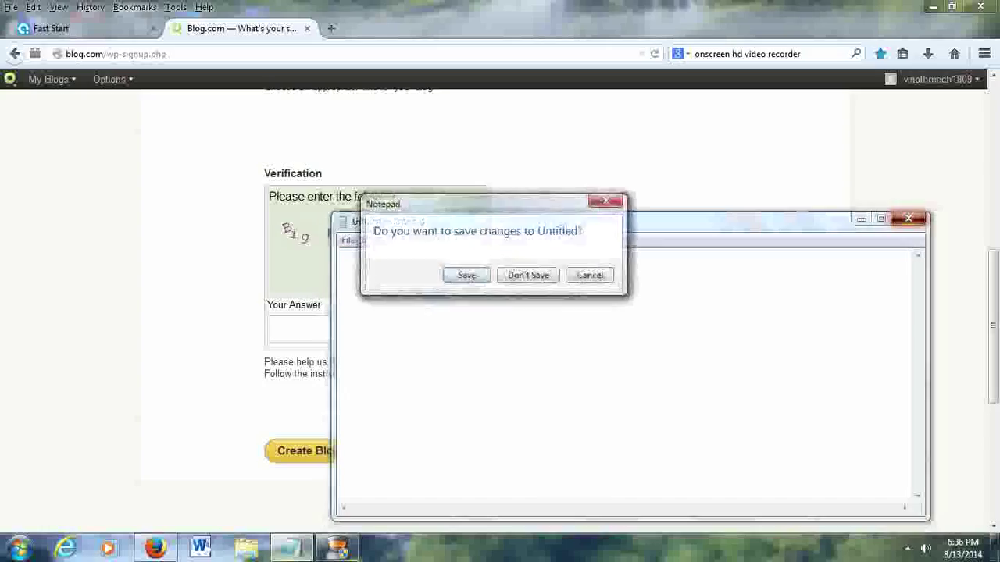
left_click(528, 275)
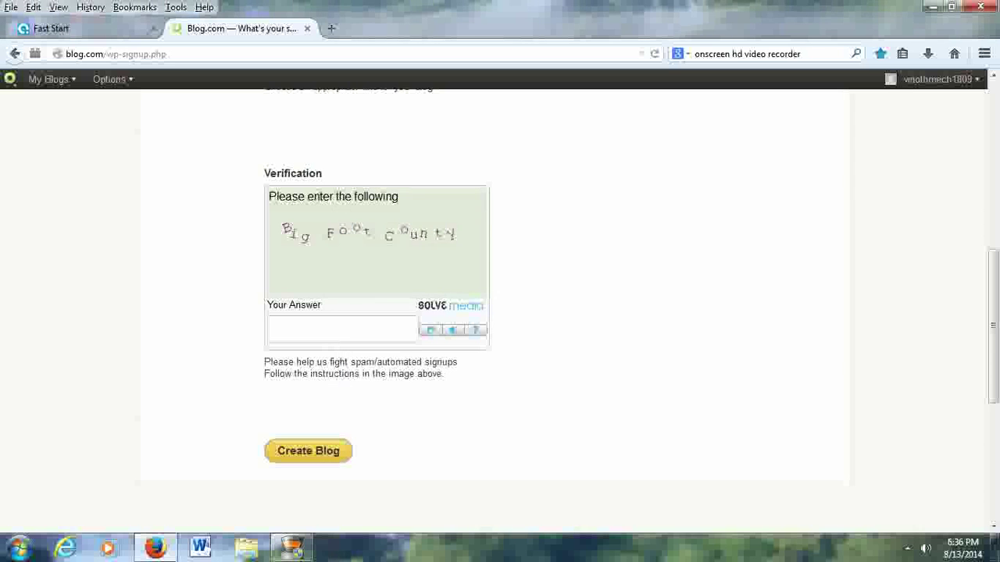